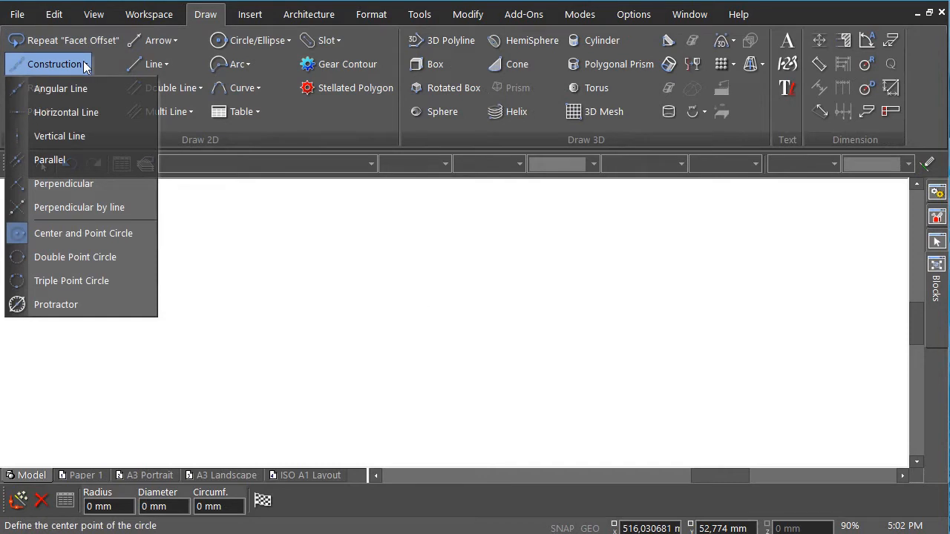
# - Draw a centre-and-point construction circle with a 25 mm radius in the empty model space
pyautogui.click(108, 236)
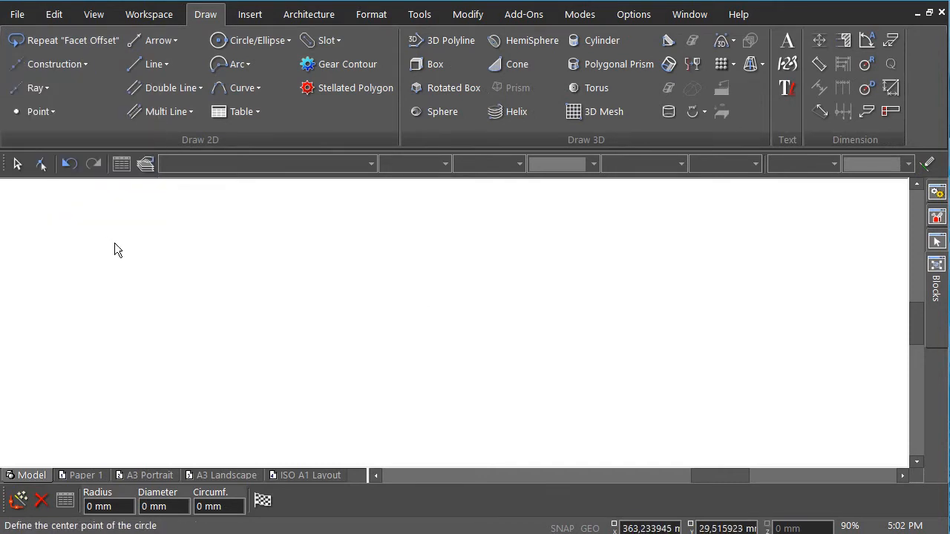
pyautogui.click(426, 334)
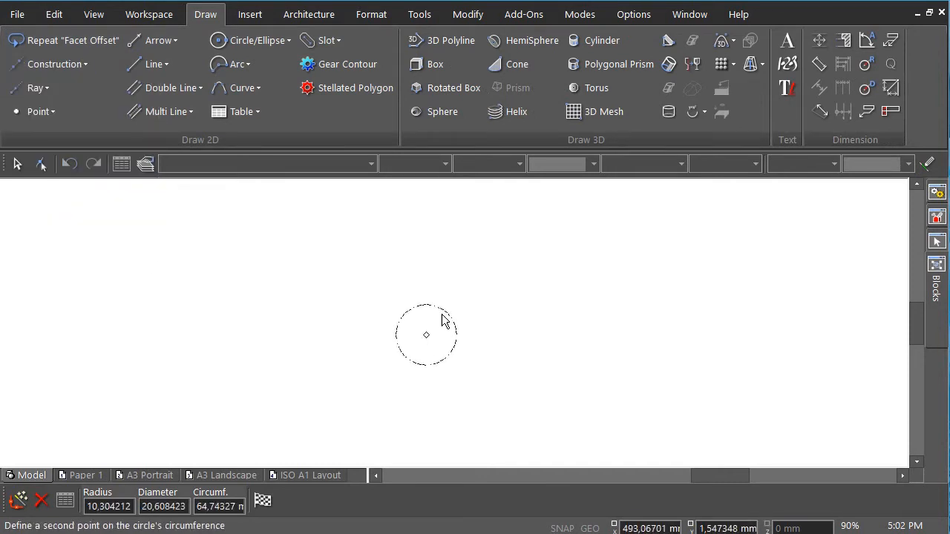
pyautogui.write('25')
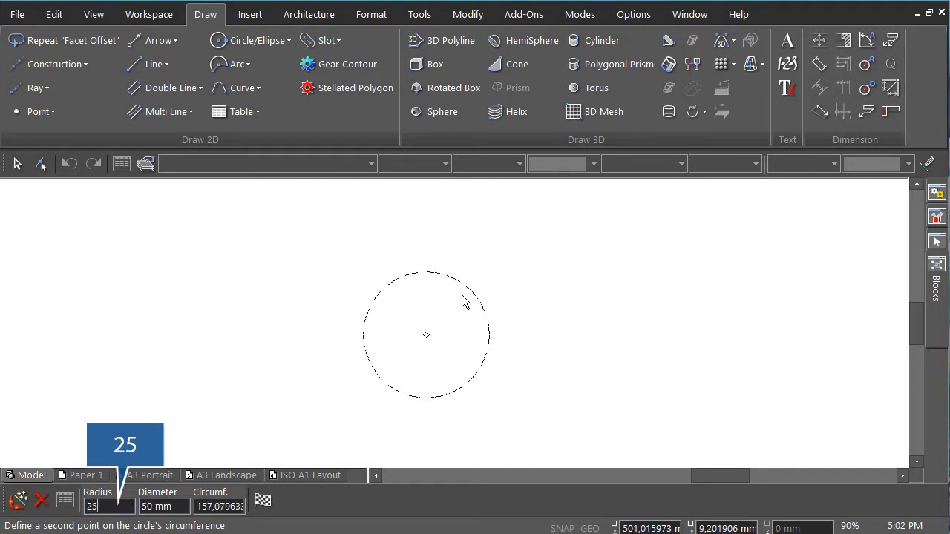
pyautogui.press('Return')
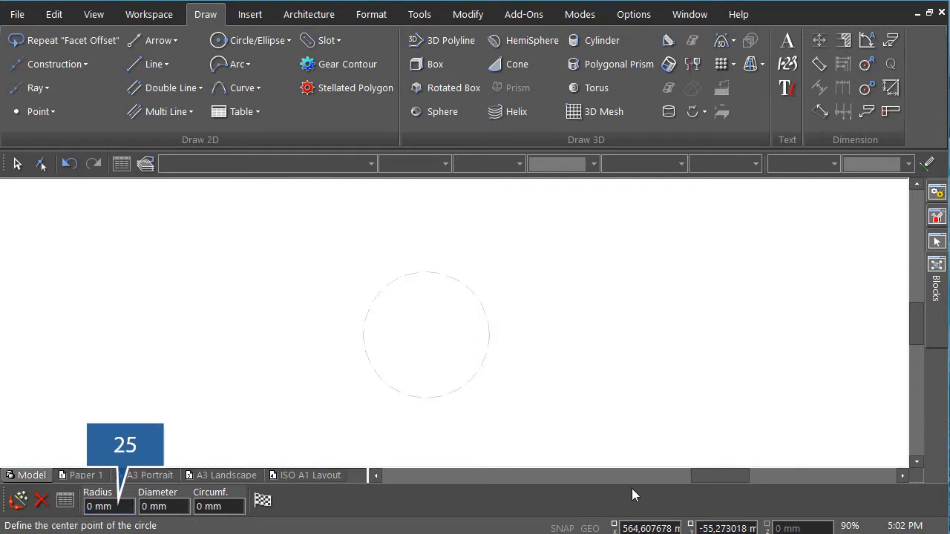
# - Draw a centre-and-point circle with a 50 mm radius, concentric with the construction circle
pyautogui.click(286, 40)
pyautogui.click(281, 60)
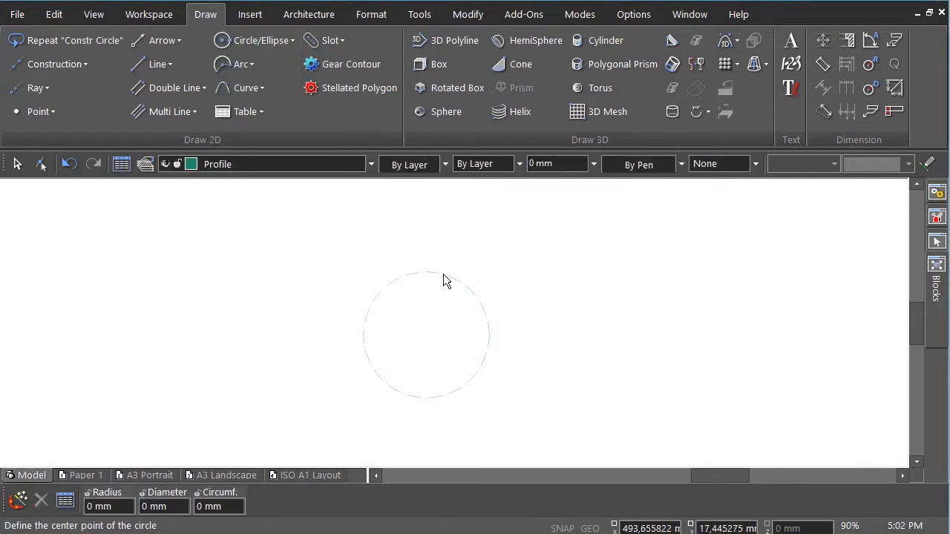
pyautogui.click(426, 335)
pyautogui.press('Tab')
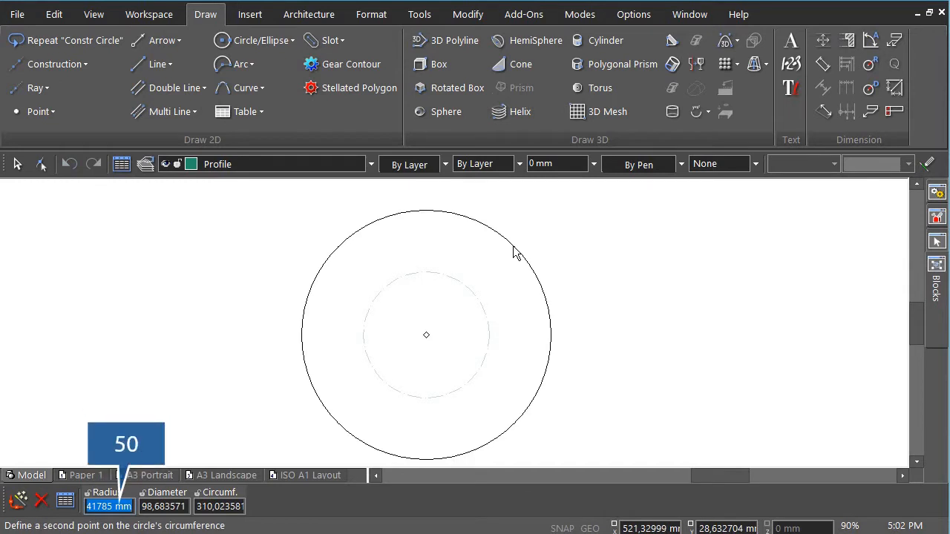
pyautogui.write('50')
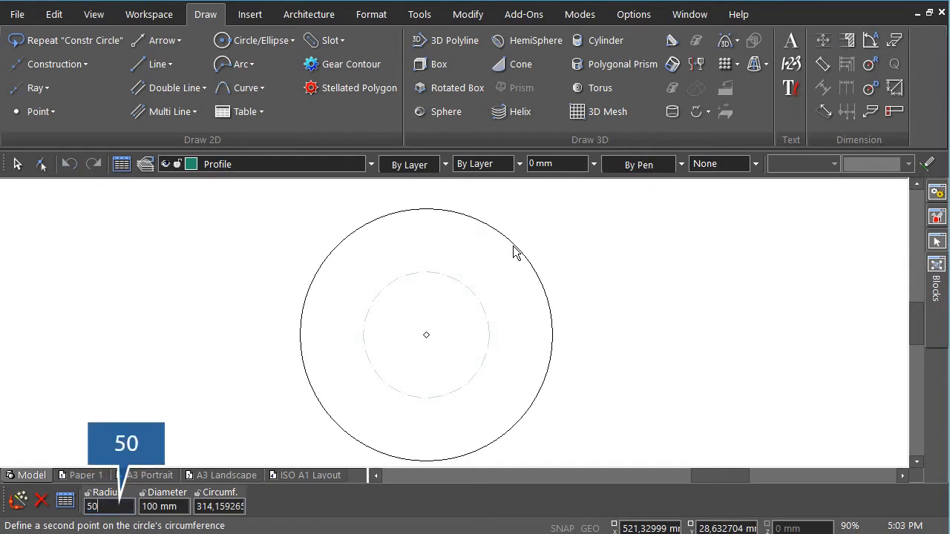
pyautogui.press('Return')
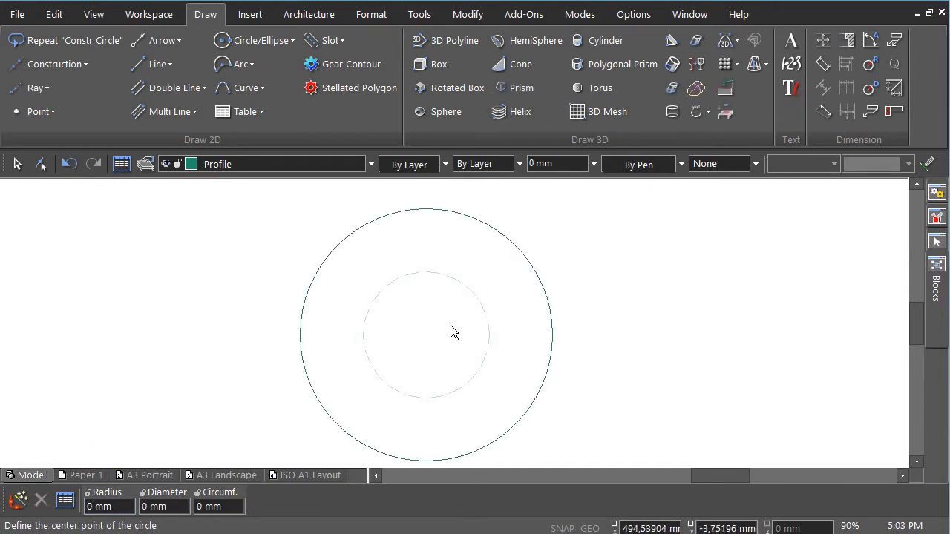
# - Draw a six-sided polygon on the circles' shared centre, with an angle of 75 degrees and a side length of 25 mm
pyautogui.scroll(-1, 453, 328)
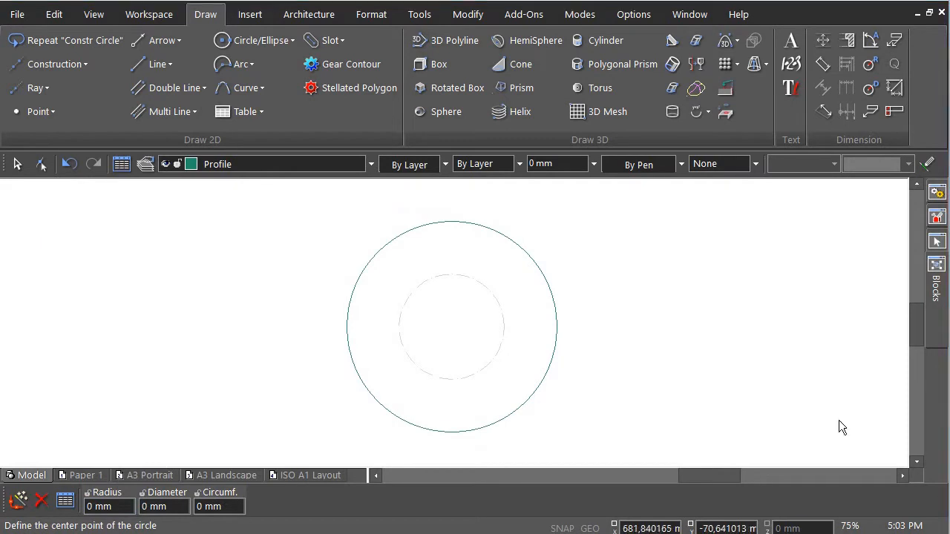
pyautogui.click(169, 66)
pyautogui.click(210, 140)
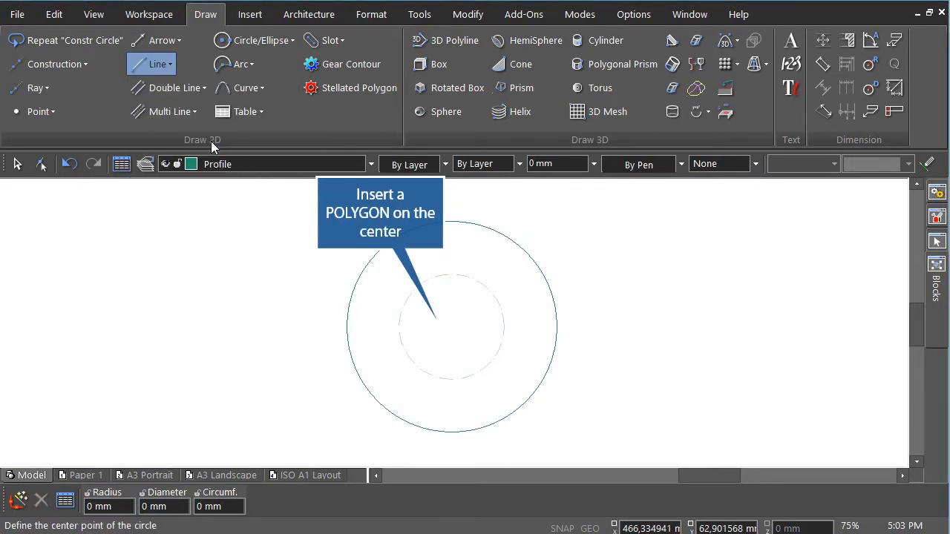
pyautogui.click(486, 289)
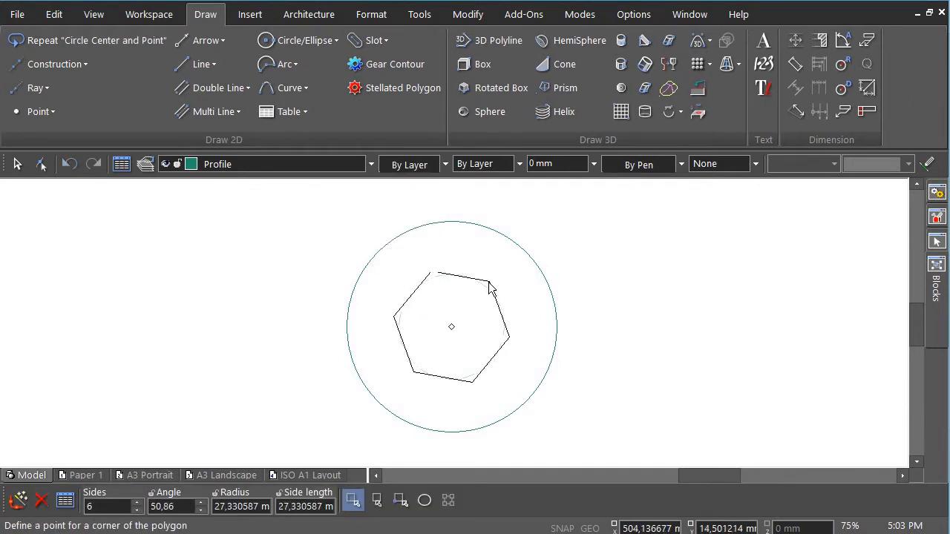
pyautogui.press('Tab')
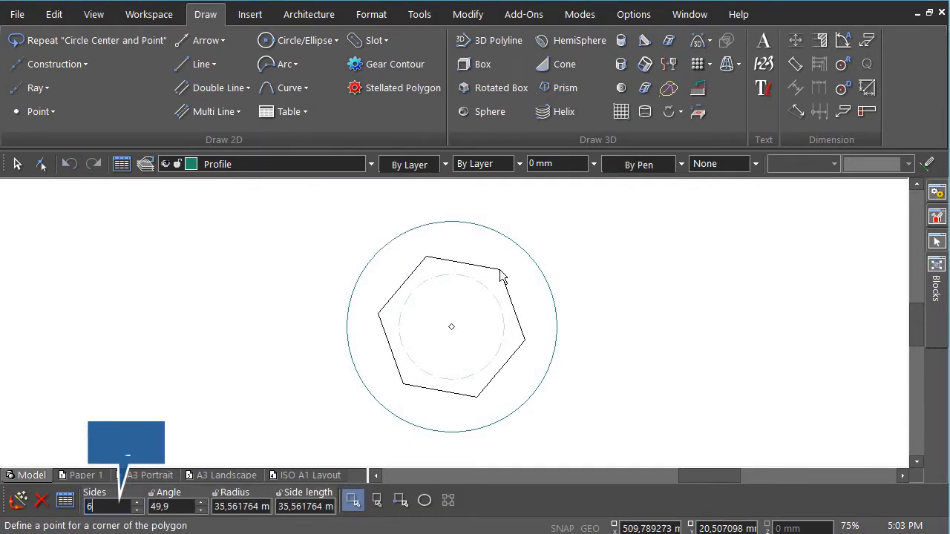
pyautogui.press('Tab')
pyautogui.write('75')
pyautogui.press('Tab')
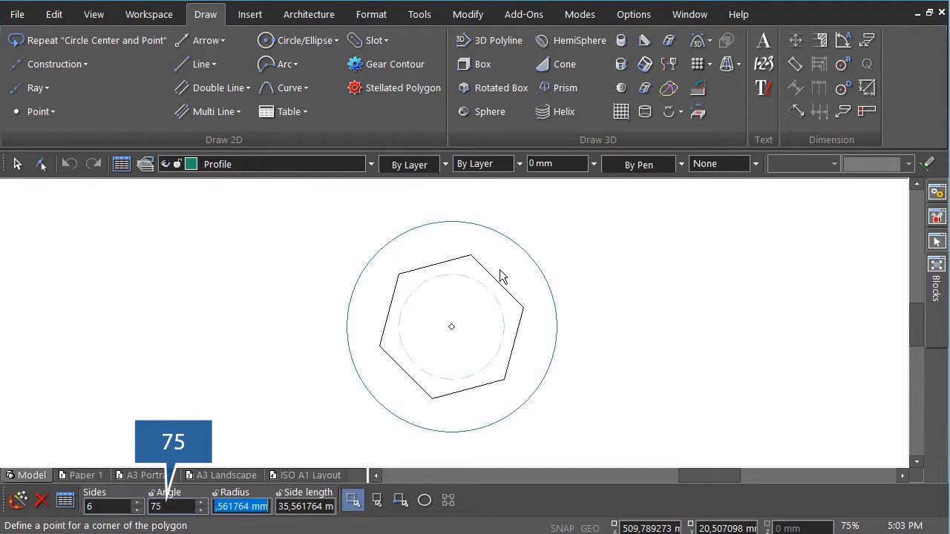
pyautogui.press('Tab')
pyautogui.write('25')
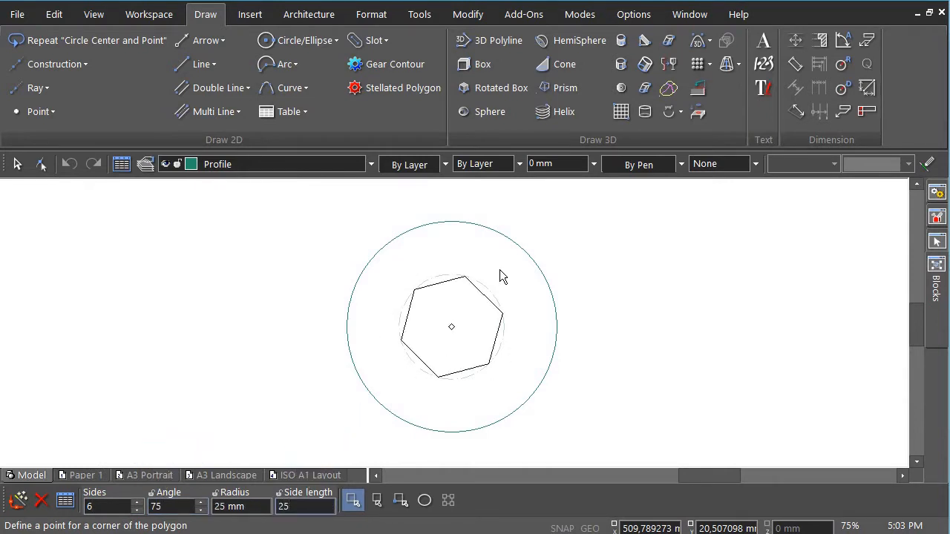
pyautogui.press('Return')
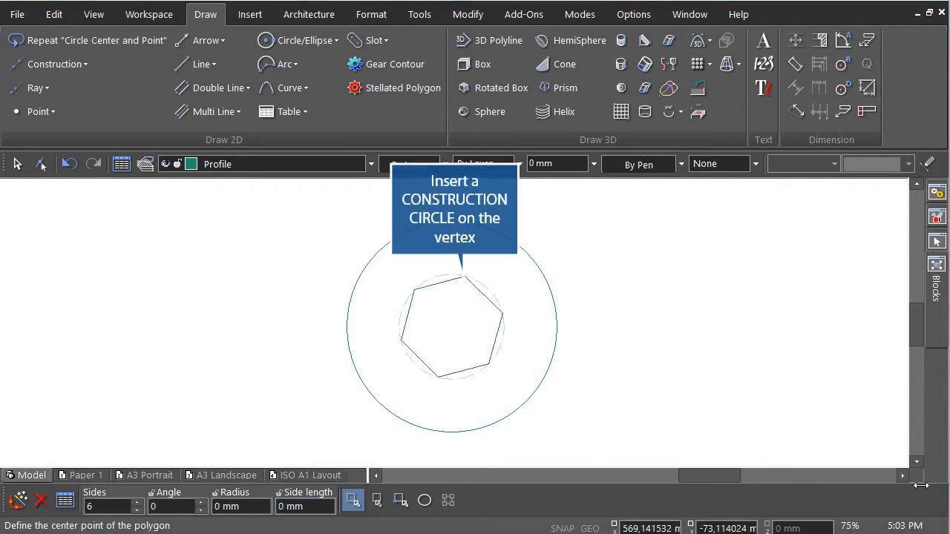
# - Add a centre-and-point construction circle with a 25 mm radius on the hexagon's topmost vertex
pyautogui.click(76, 64)
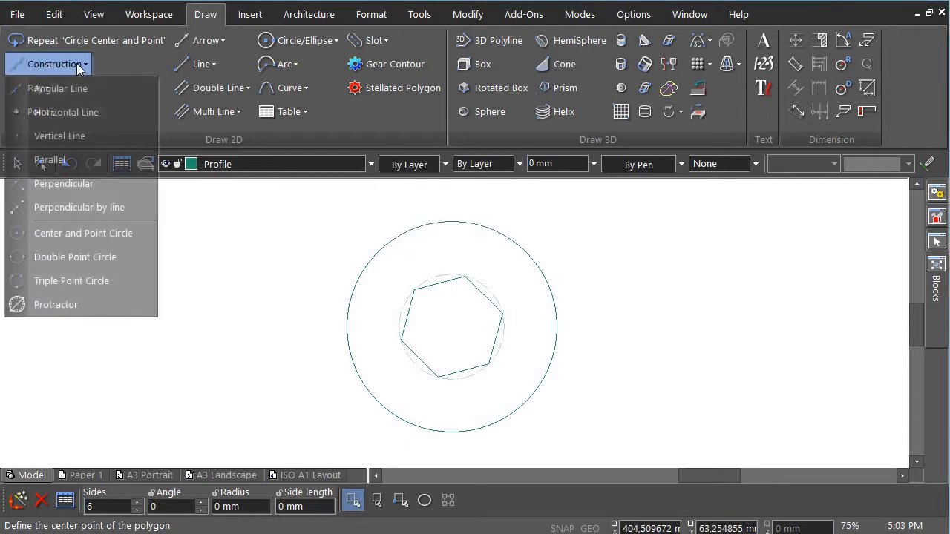
pyautogui.click(138, 233)
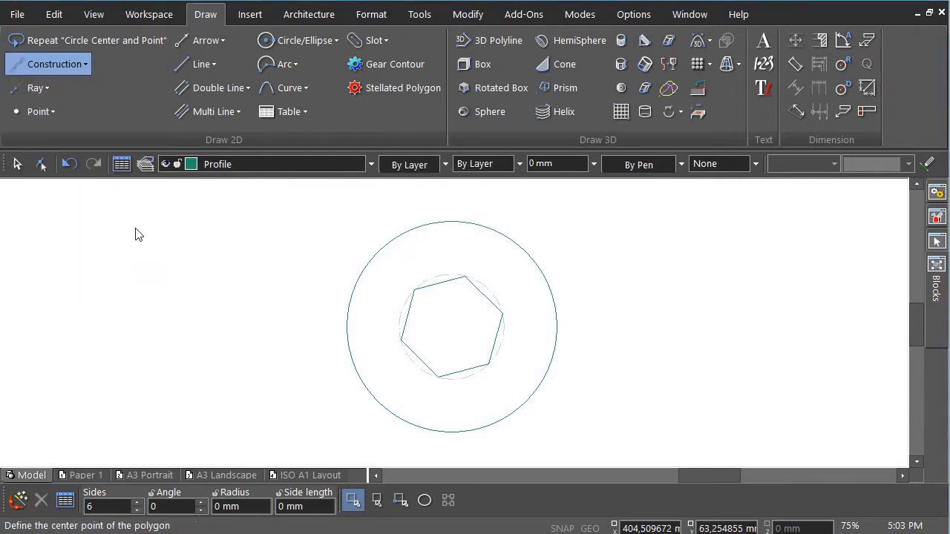
pyautogui.click(465, 279)
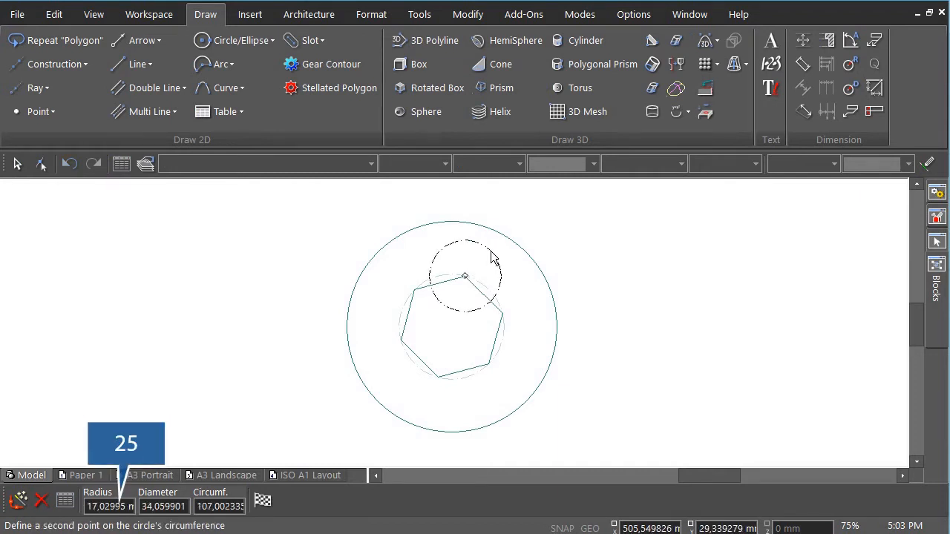
pyautogui.press('Tab')
pyautogui.write('25')
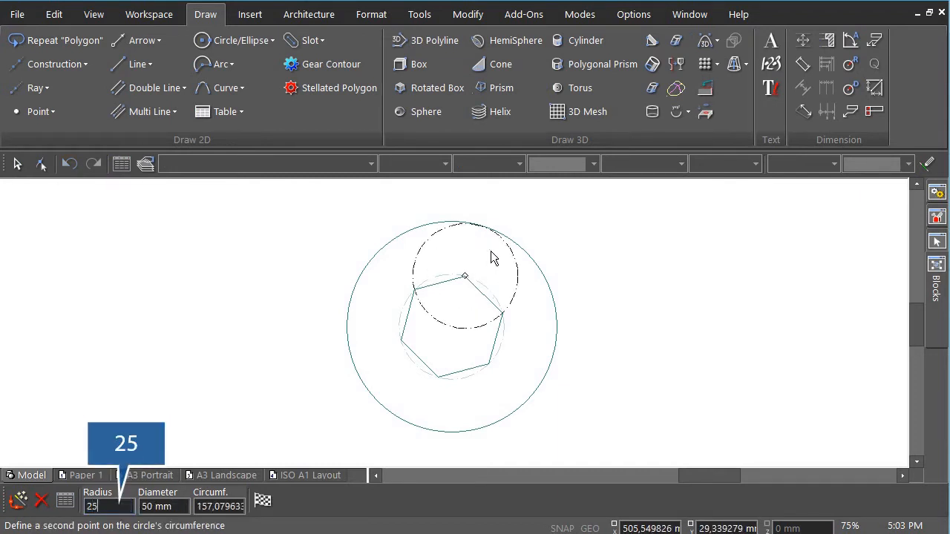
pyautogui.press('Return')
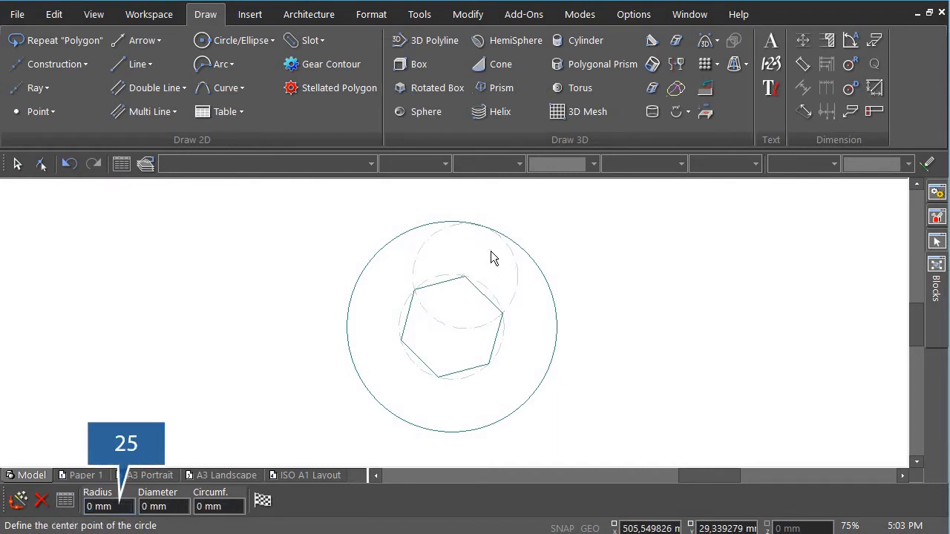
# - Add another construction circle with a 25 mm radius on the hexagon's lower-right vertex
pyautogui.click(489, 364)
pyautogui.press('Tab')
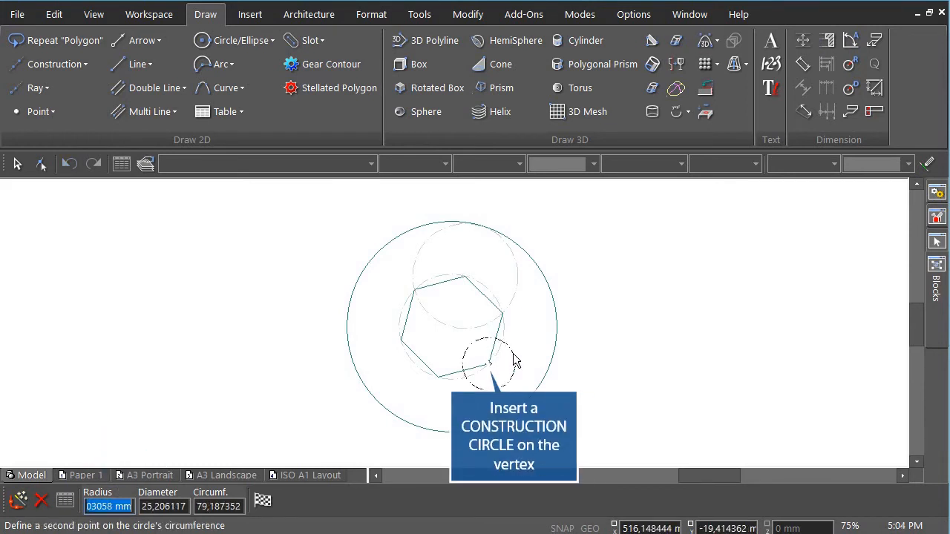
pyautogui.write('25')
pyautogui.press('Return')
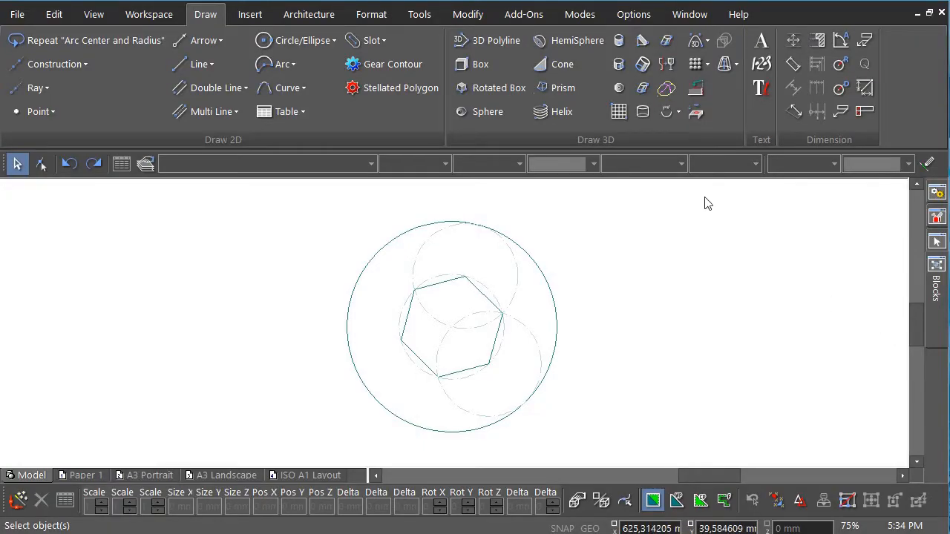
# - Draw a 25 mm centre-and-radius arc about the hexagon's topmost vertex, from the intersection at the outer circle to the upper-left vertex
pyautogui.click(288, 65)
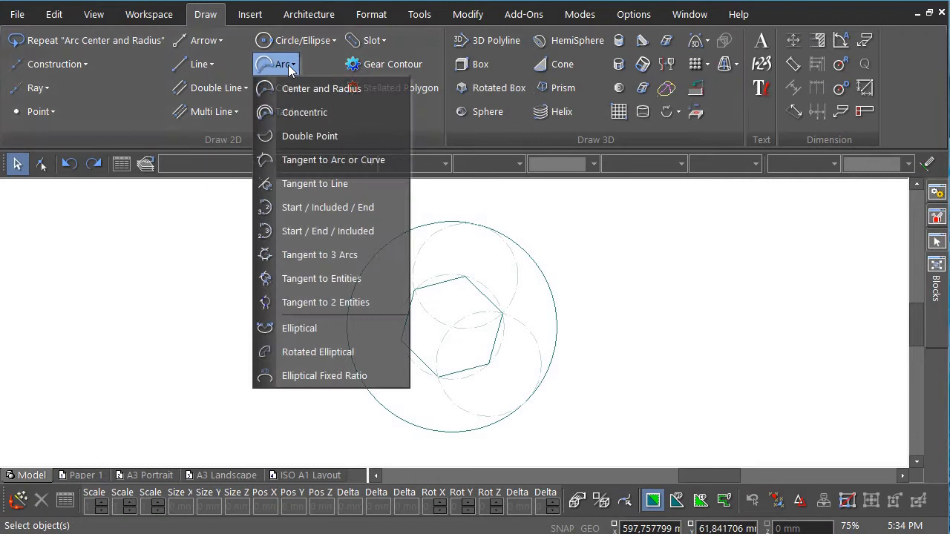
pyautogui.click(368, 87)
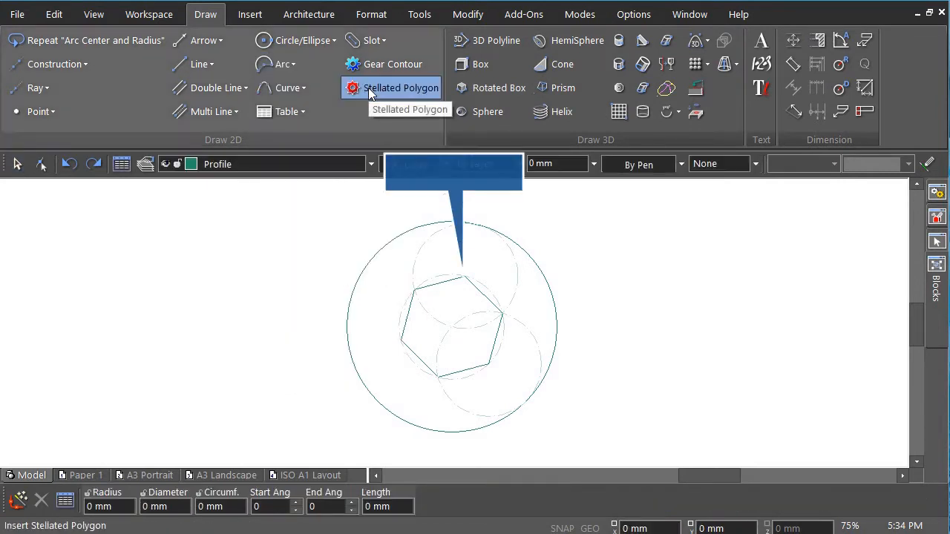
pyautogui.click(466, 276)
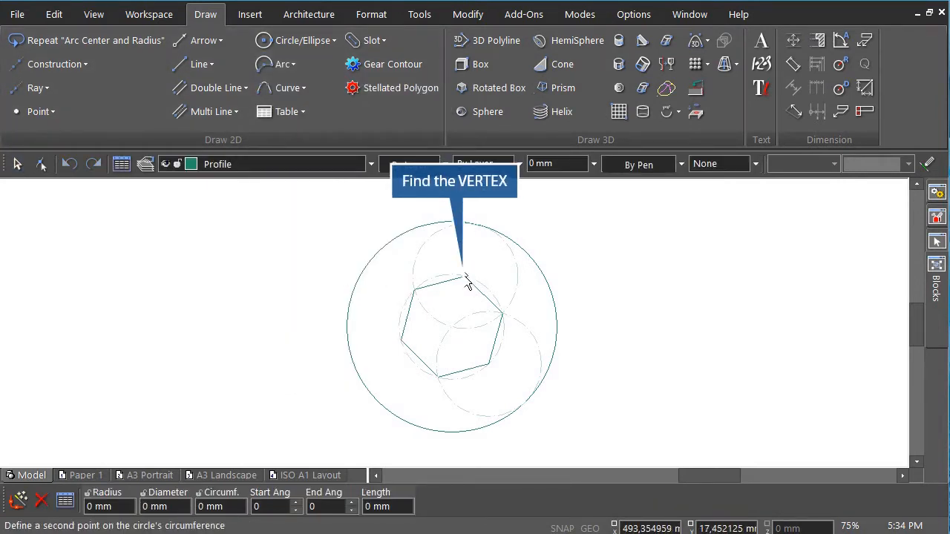
pyautogui.click(503, 314)
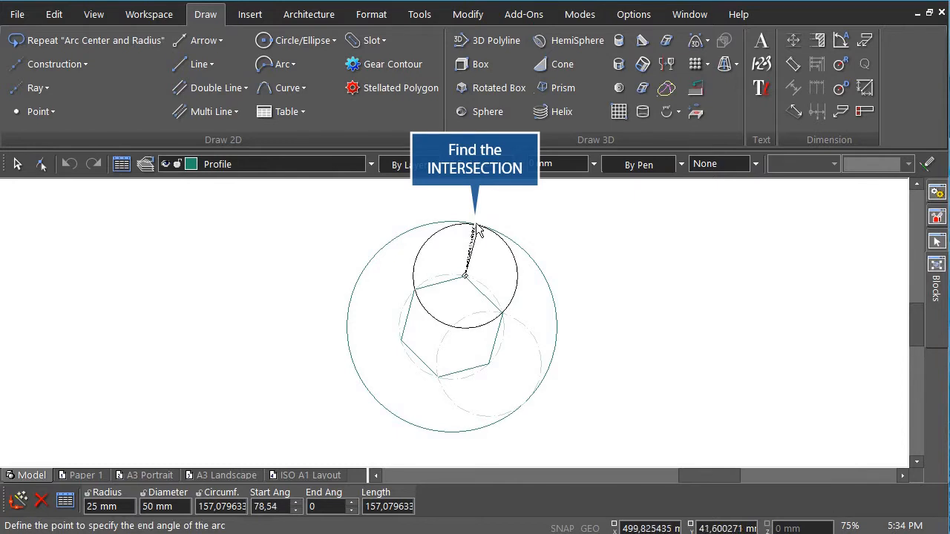
pyautogui.click(475, 224)
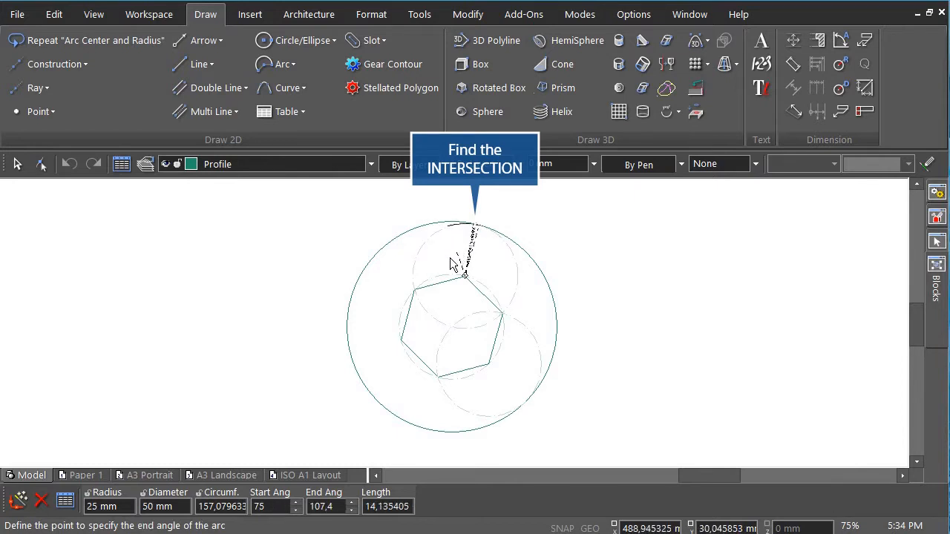
pyautogui.click(418, 296)
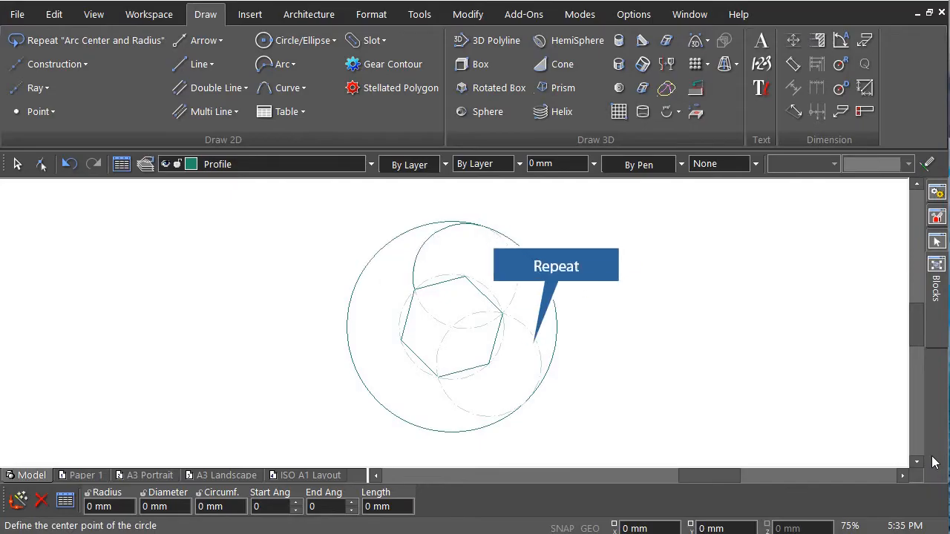
# - Draw a 25 mm arc about the hexagon's lower-right vertex, from the bottom vertex to the construction circle's intersection with the outer circle
pyautogui.click(488, 366)
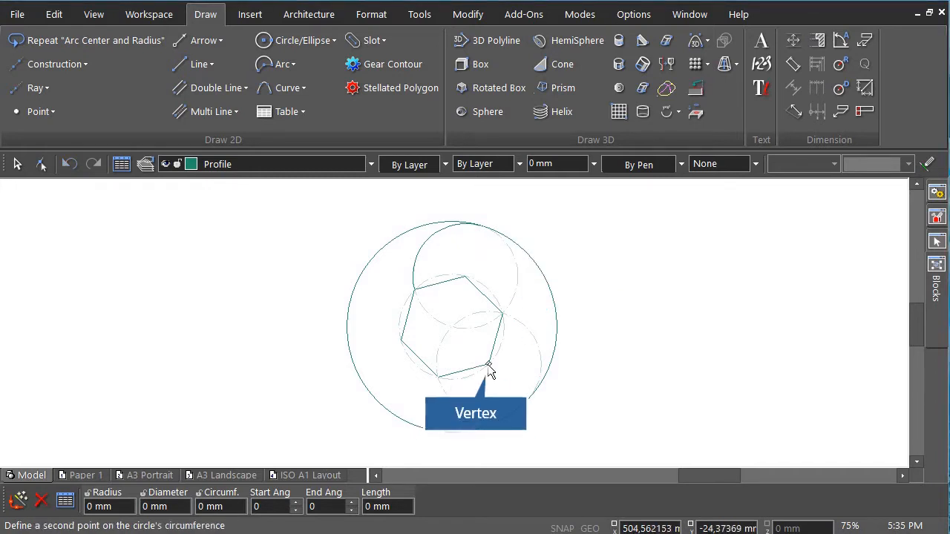
pyautogui.click(504, 315)
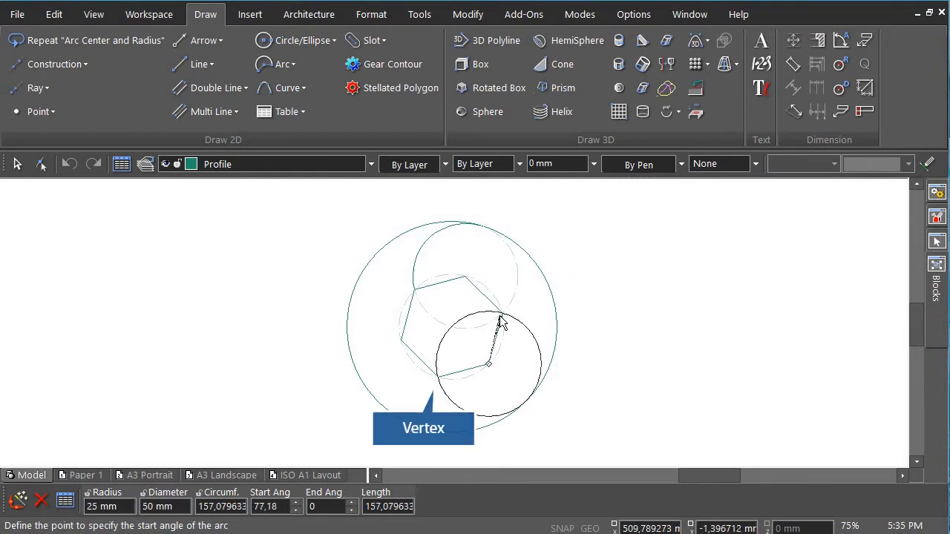
pyautogui.click(438, 379)
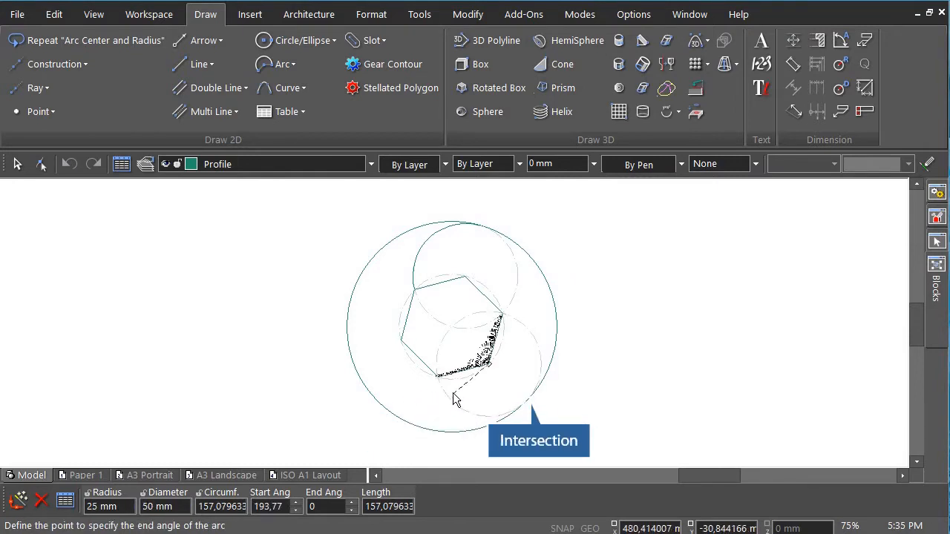
pyautogui.click(524, 411)
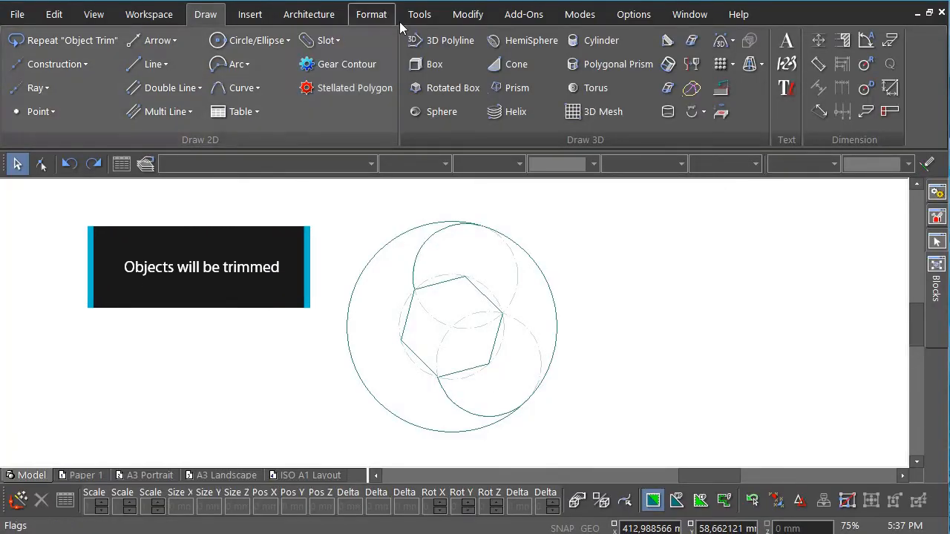
# - Trim away the left part of the outer circle with Object Trim, using the two 25 mm construction circles as cutting edges
pyautogui.click(468, 14)
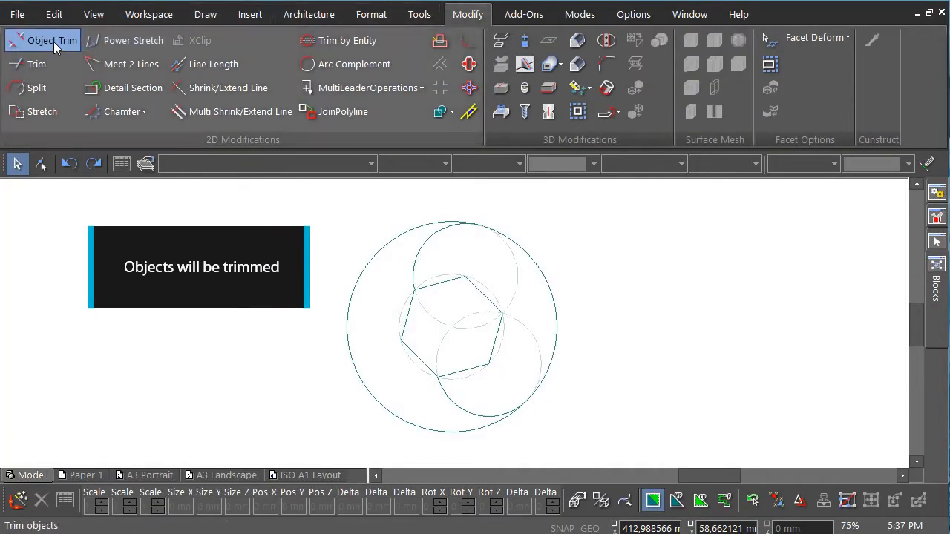
pyautogui.click(52, 40)
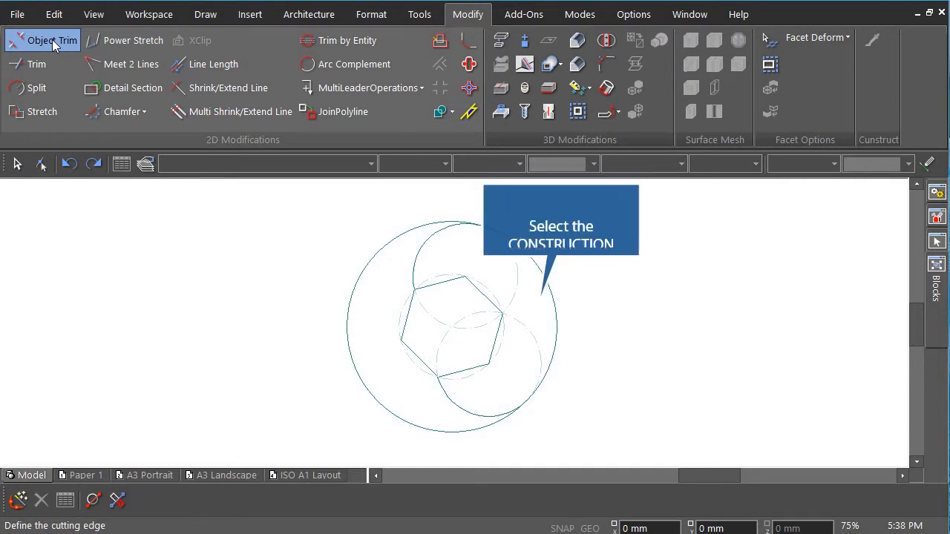
pyautogui.click(516, 273)
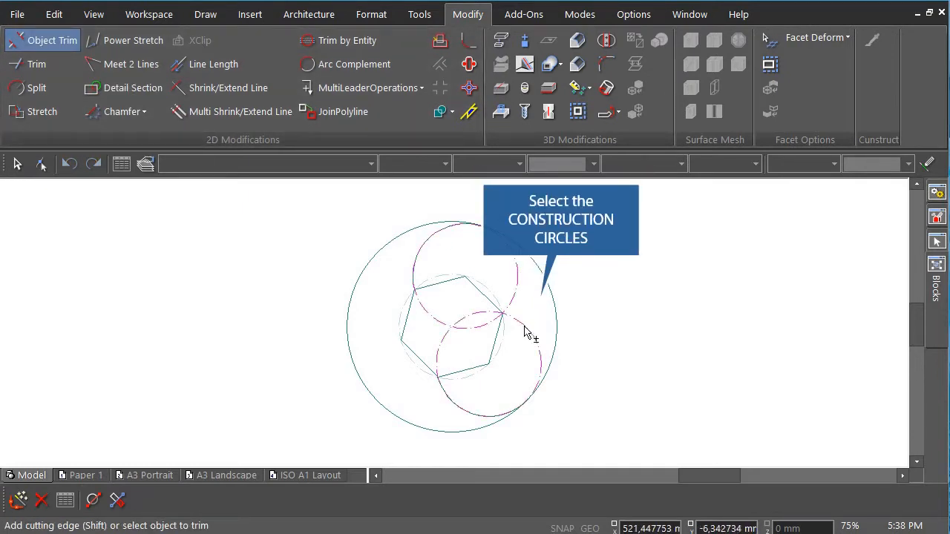
pyautogui.click(361, 276)
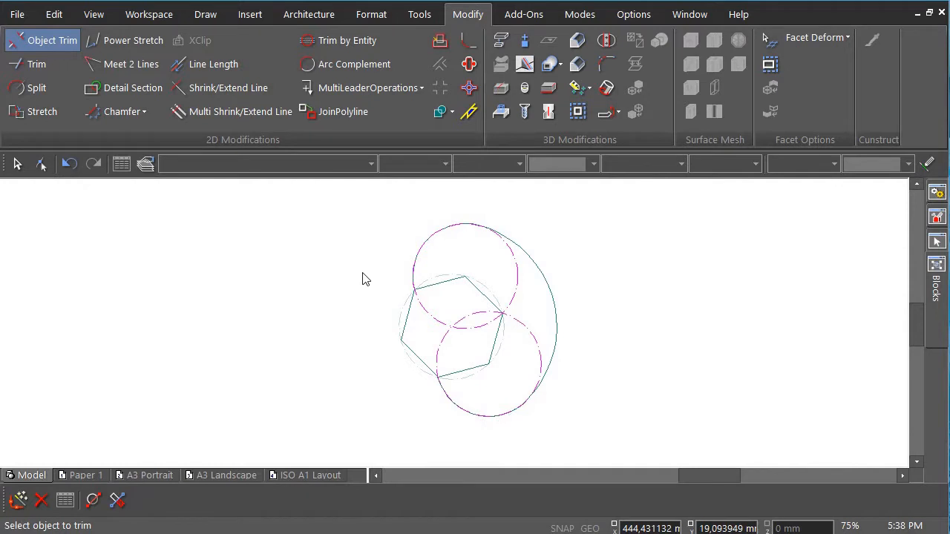
pyautogui.rightClick(261, 202)
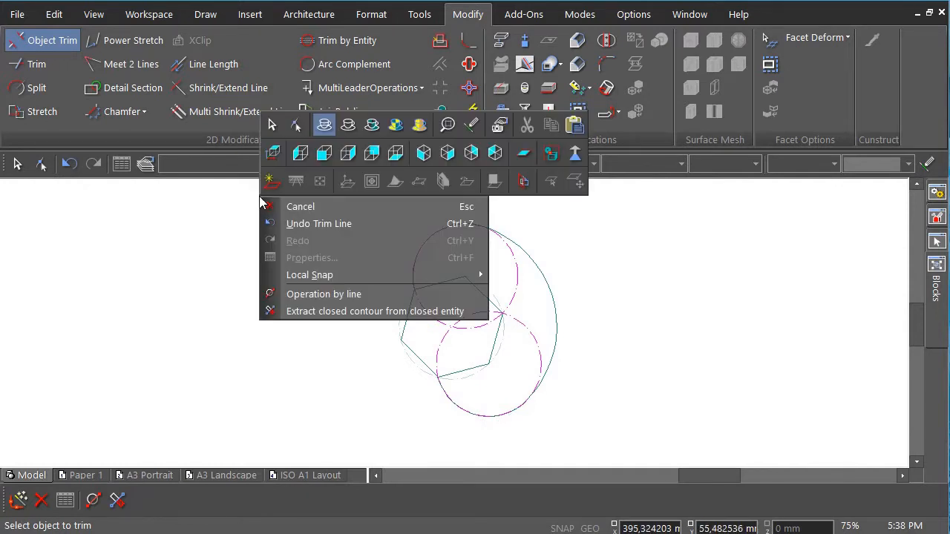
pyautogui.click(326, 207)
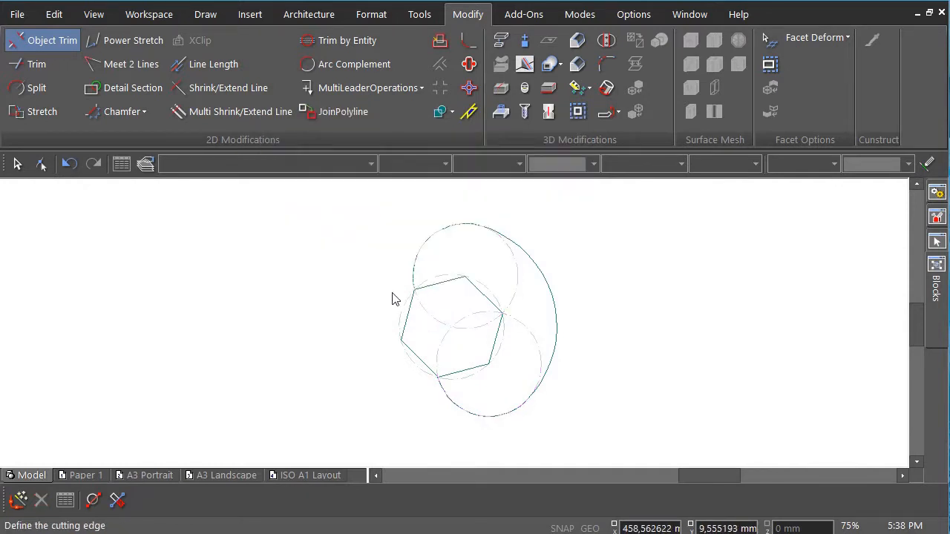
# - Trim off the hexagon's left portion between the two 25 mm arcs, using those arcs as the cutting edges
pyautogui.click(416, 278)
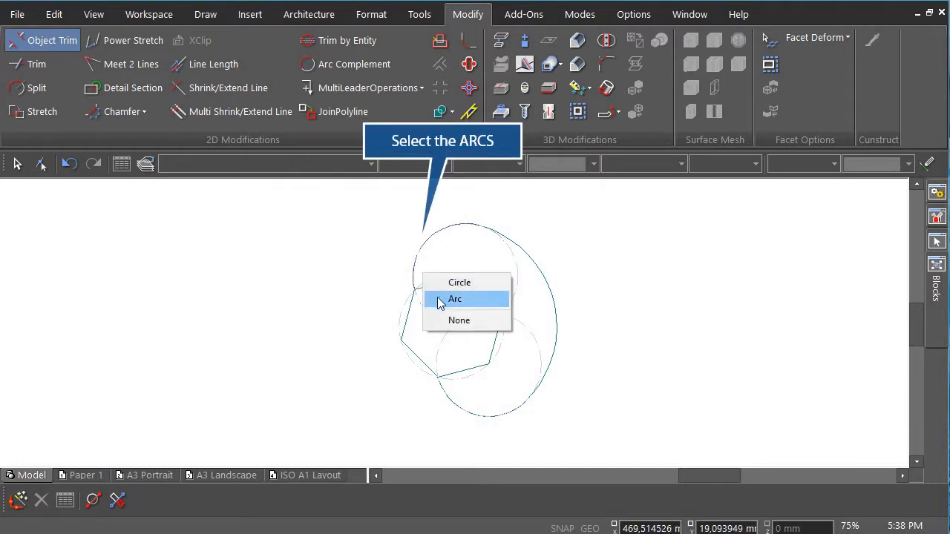
pyautogui.click(439, 300)
pyautogui.click(456, 403)
pyautogui.click(473, 423)
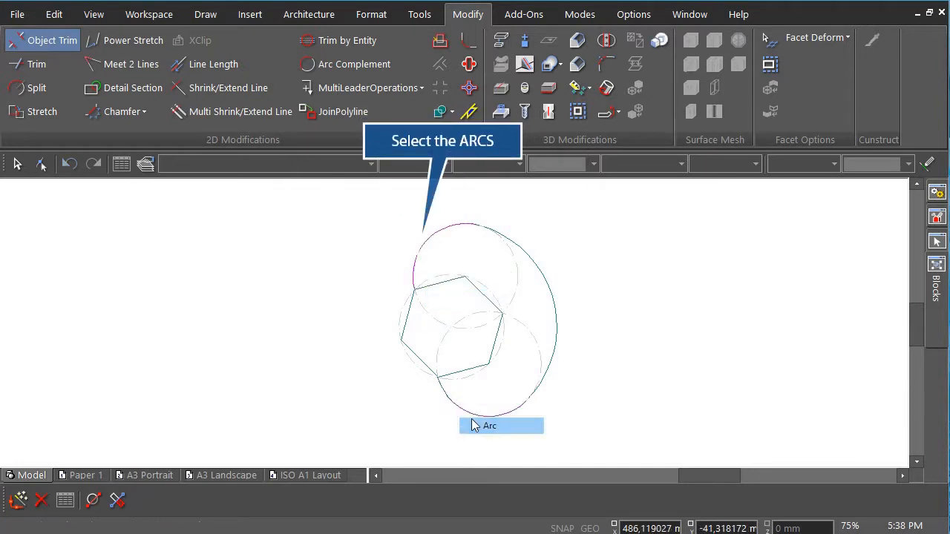
pyautogui.click(408, 320)
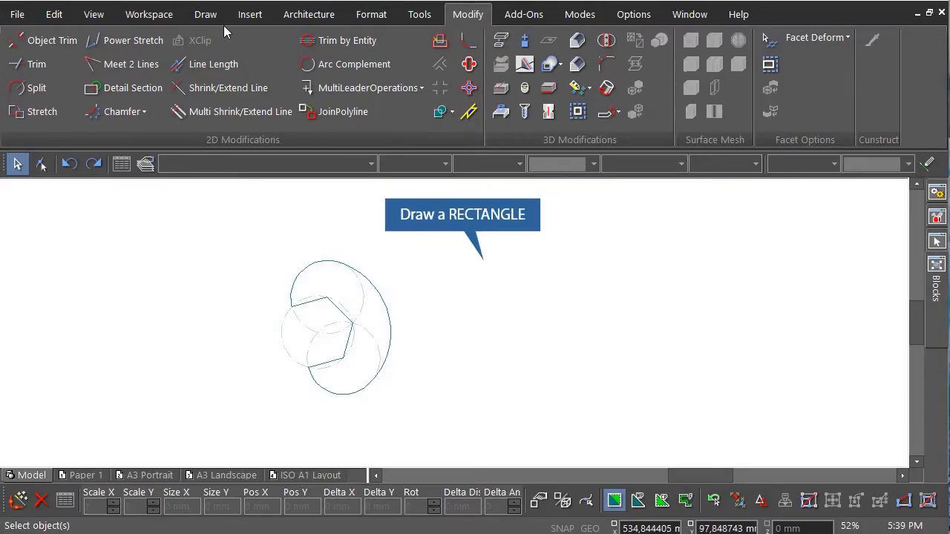
# - Draw a 225 by 38 mm horizontal rectangle in the empty space to the right of the trimmed profile
pyautogui.click(207, 14)
pyautogui.click(165, 65)
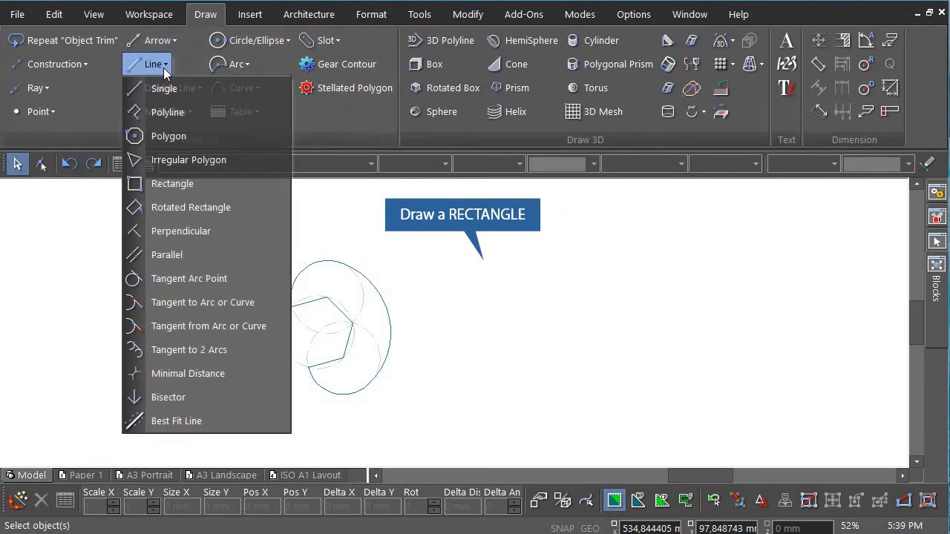
pyautogui.click(195, 183)
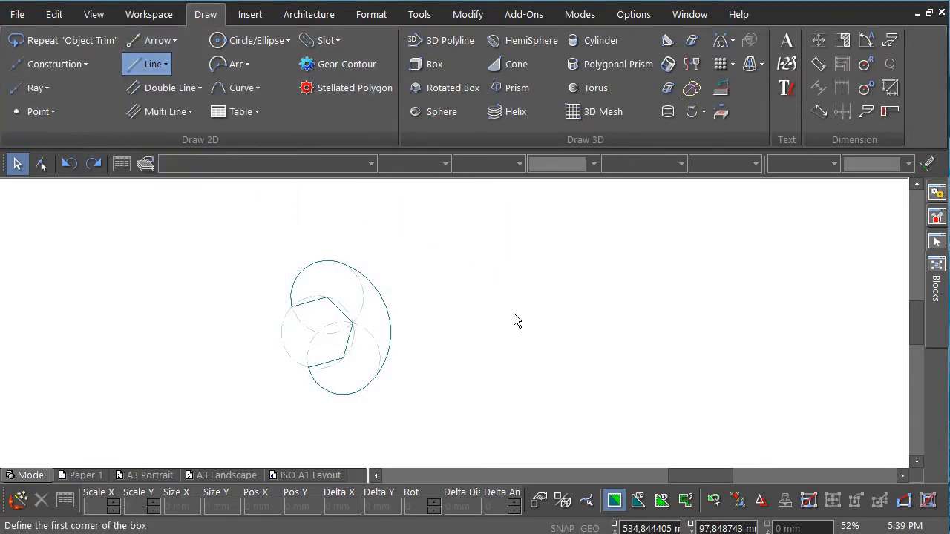
pyautogui.click(465, 404)
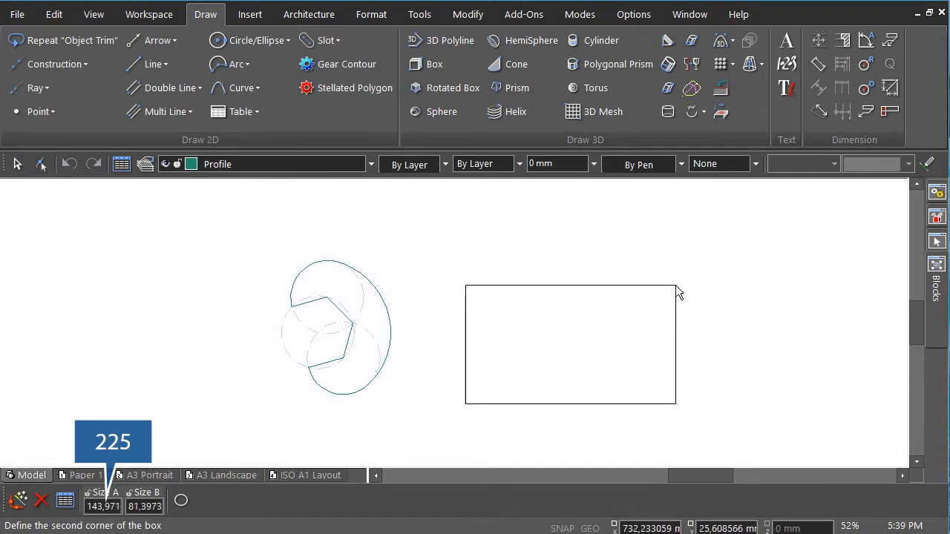
pyautogui.write('225')
pyautogui.press('Tab')
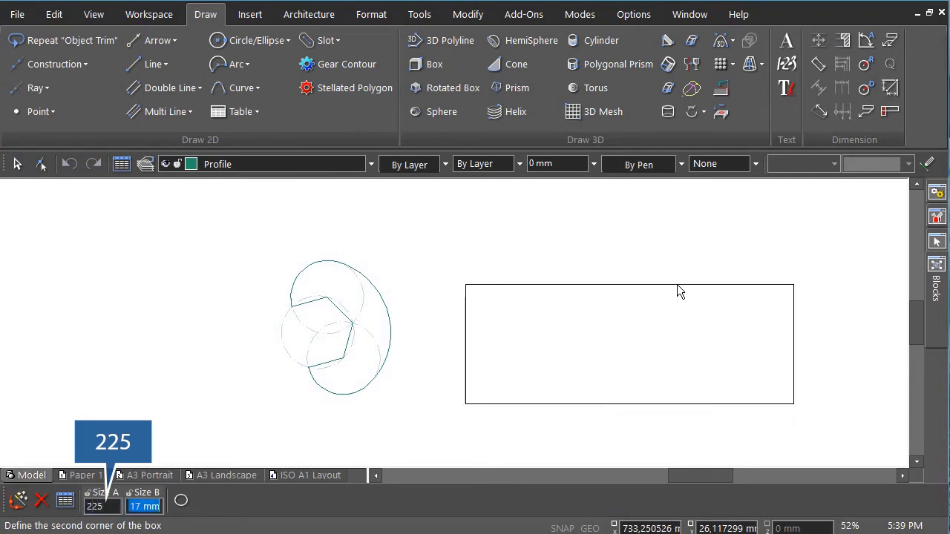
pyautogui.write('38')
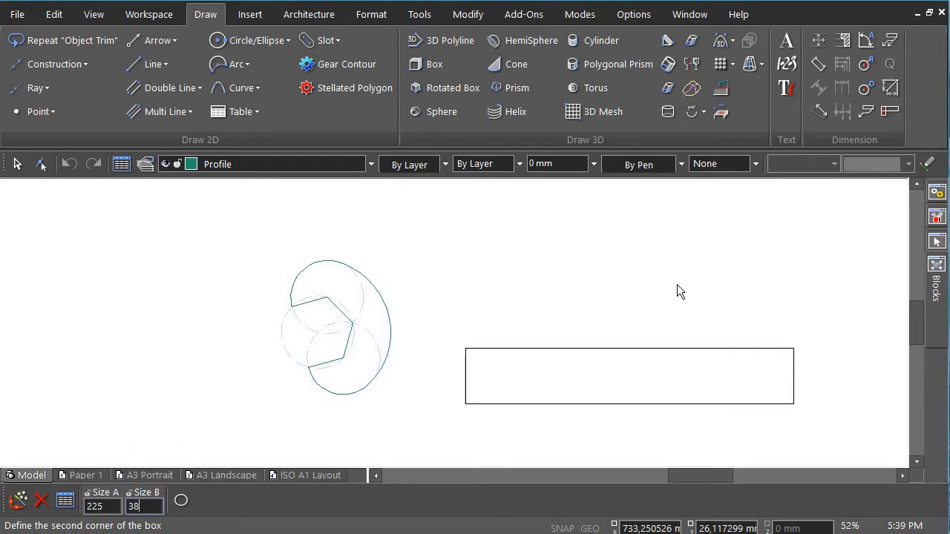
pyautogui.press('Return')
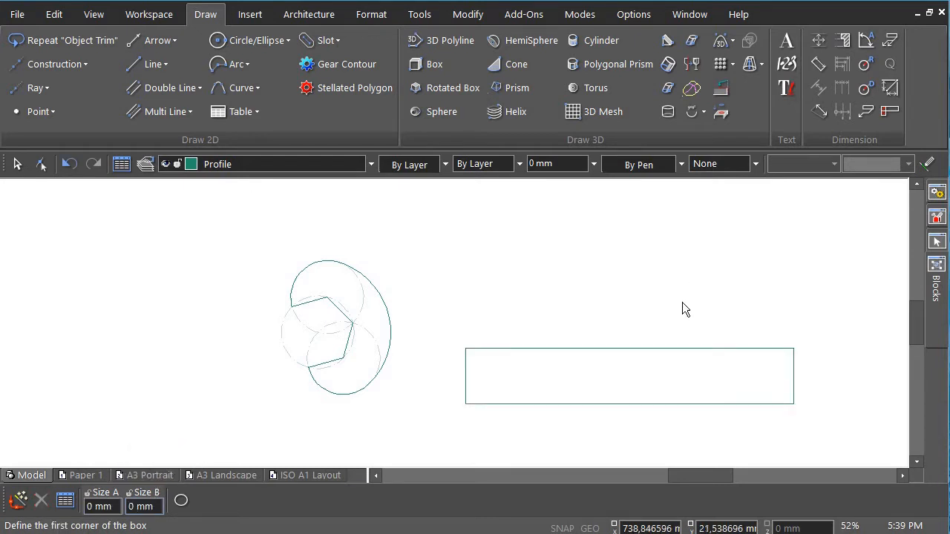
# - Draw a centre-and-point circle with a 30 mm radius on the midpoint of the rectangle's right short side
pyautogui.scroll(1, 873, 411)
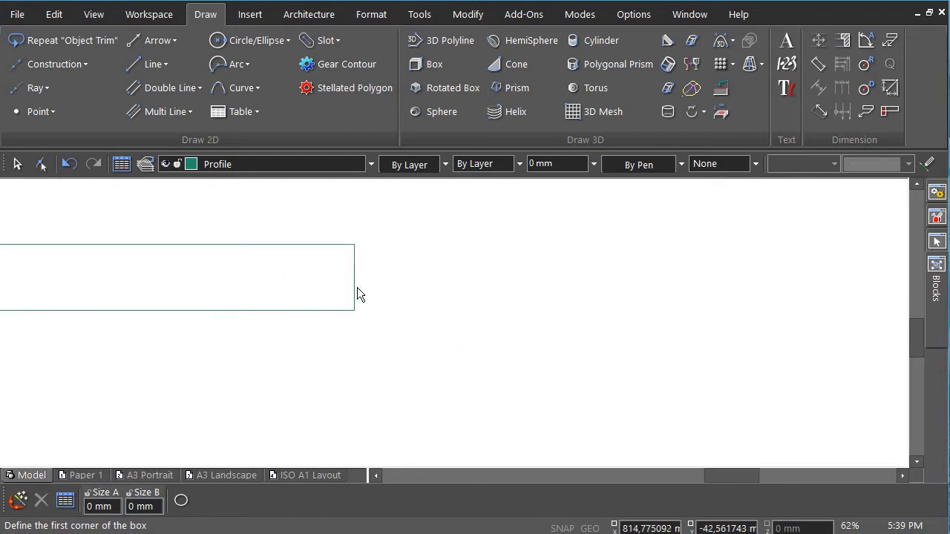
pyautogui.scroll(3, 352, 280)
pyautogui.click(273, 43)
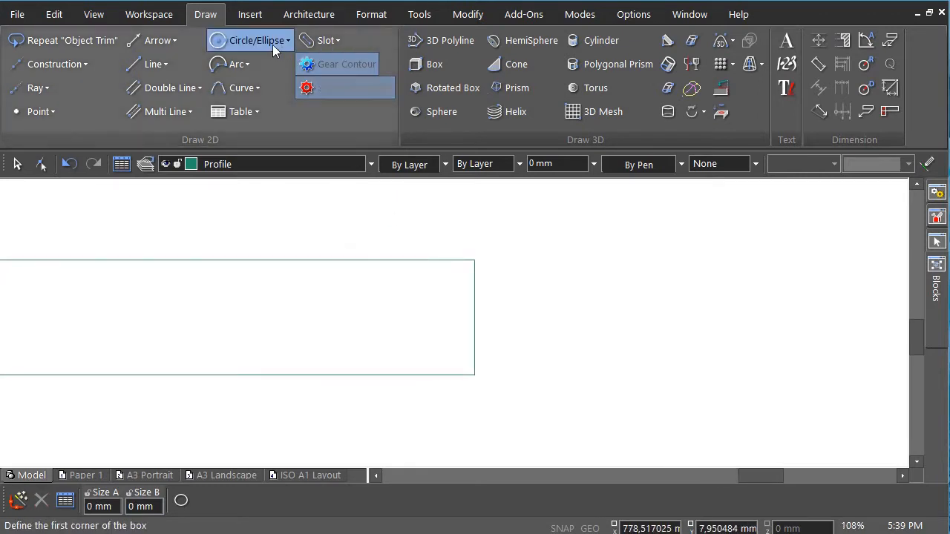
pyautogui.click(273, 65)
pyautogui.click(474, 317)
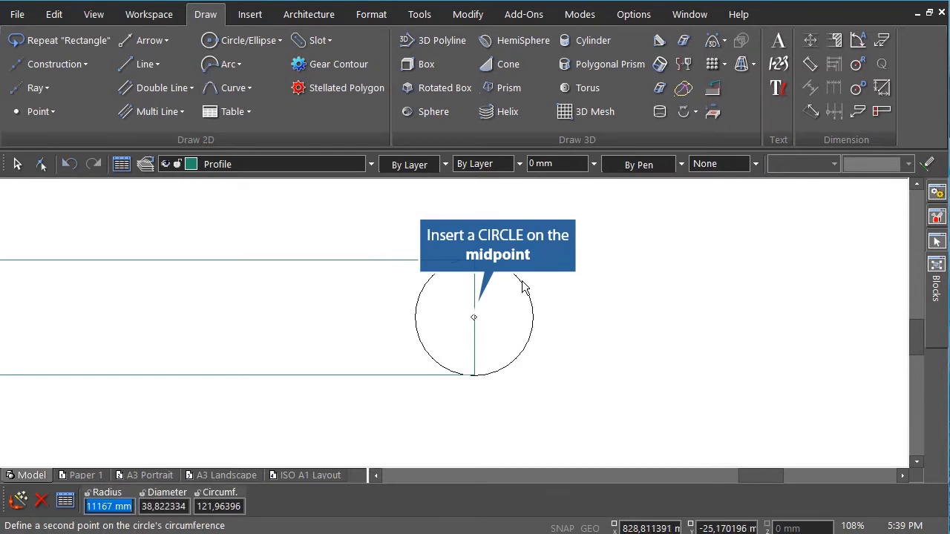
pyautogui.write('30')
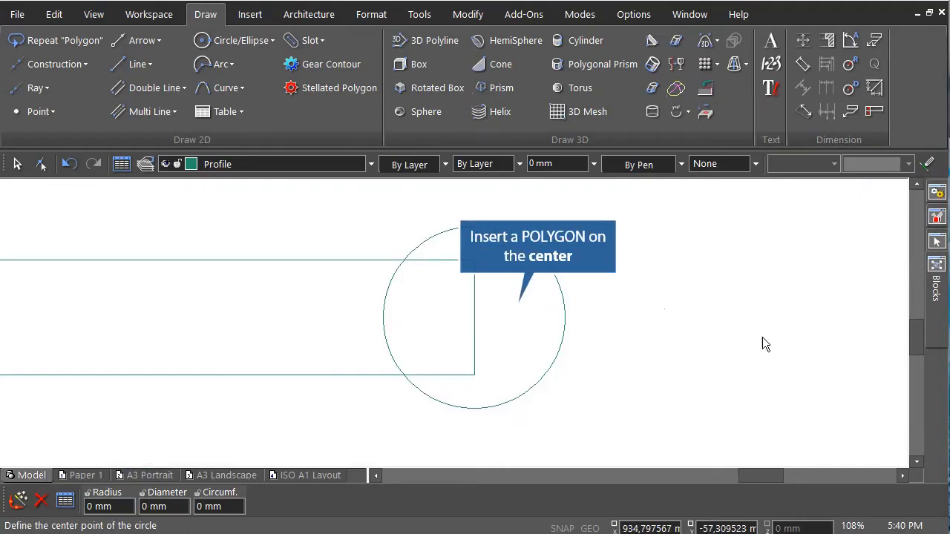
# - Draw a six-sided polygon at the 30 mm circle's centre with an angle of 0 and a side length of 25 mm
pyautogui.click(149, 66)
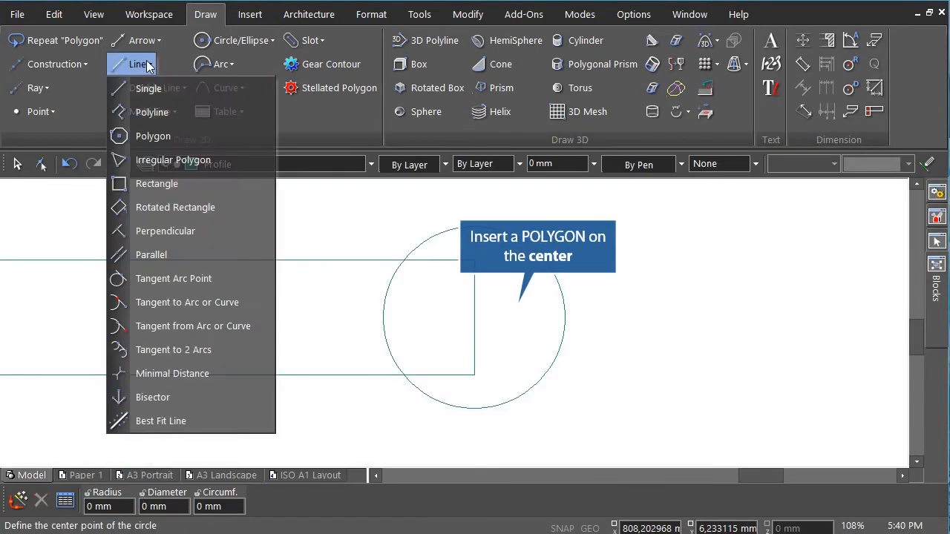
pyautogui.click(163, 136)
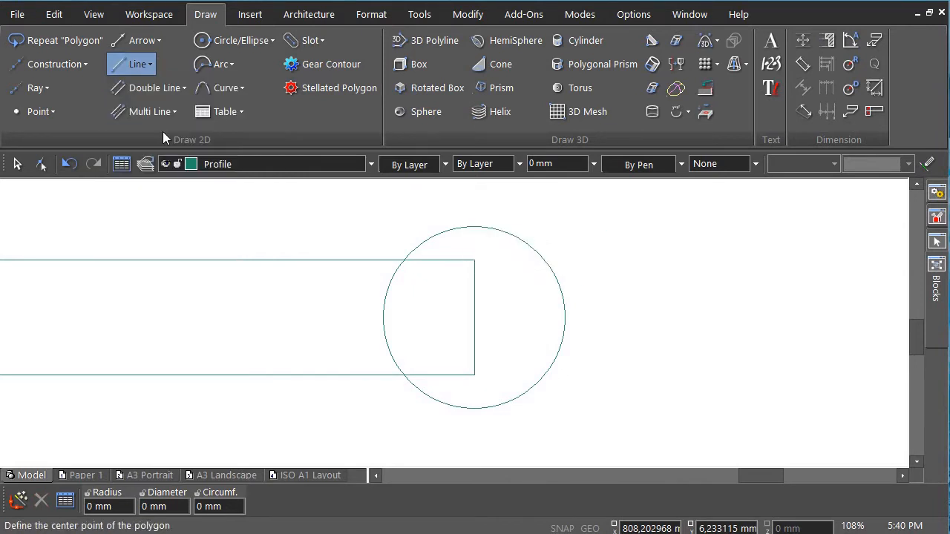
pyautogui.click(562, 289)
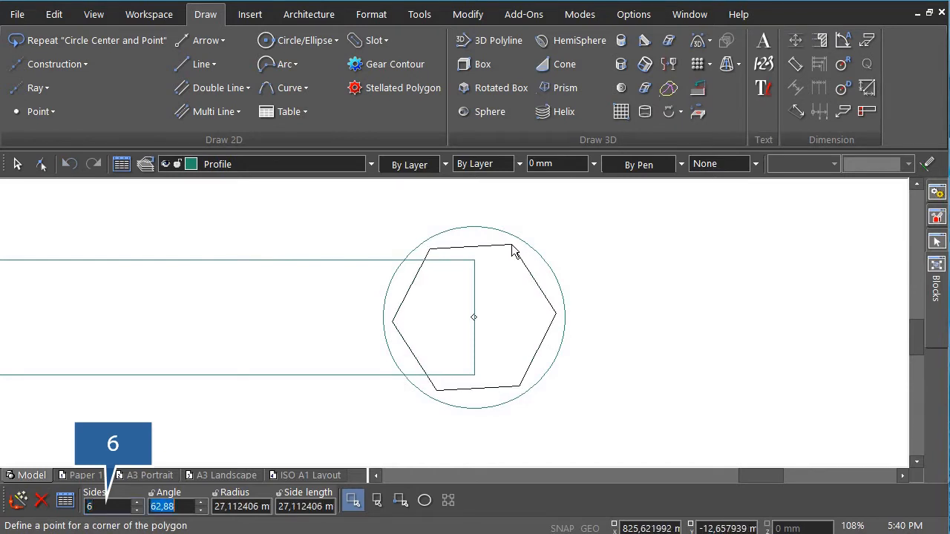
pyautogui.write('0')
pyautogui.press('Tab')
pyautogui.press('Tab')
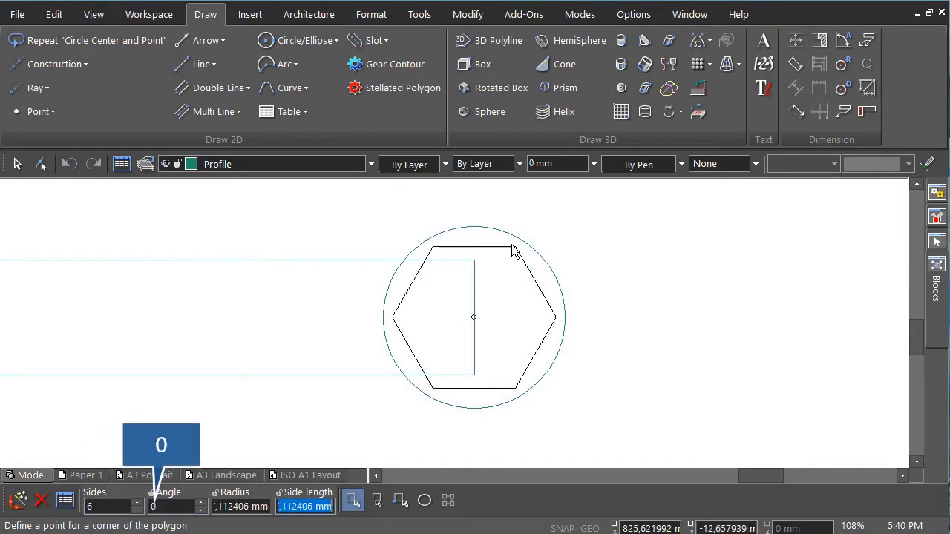
pyautogui.write('25')
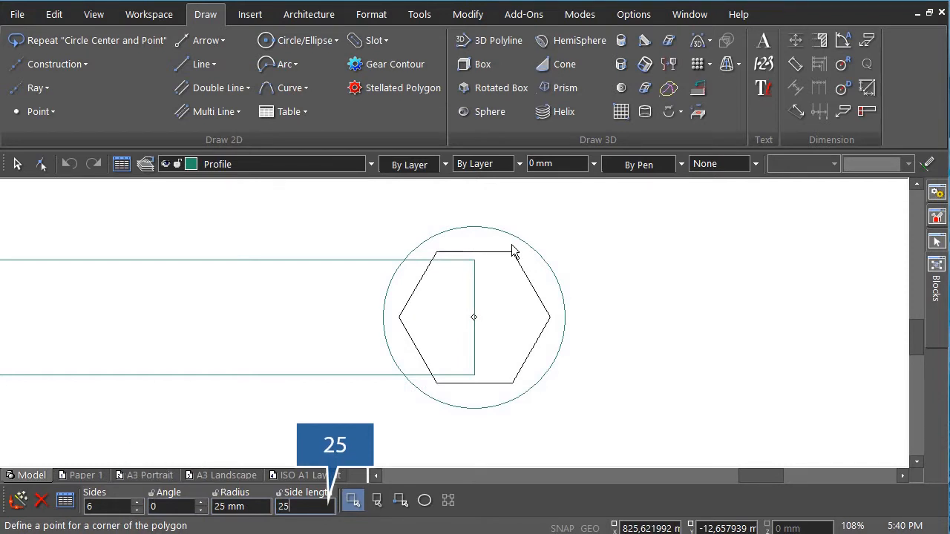
pyautogui.press('Return')
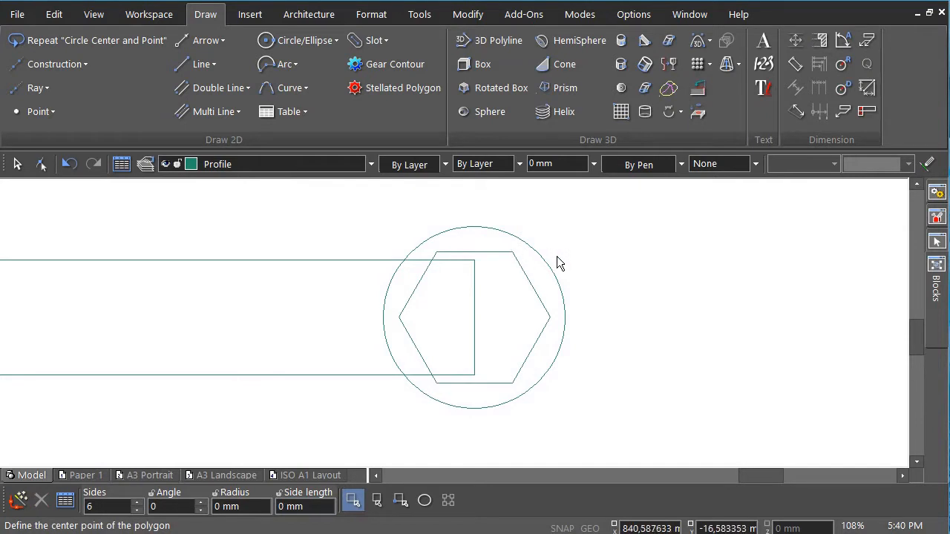
pyautogui.press('Escape')
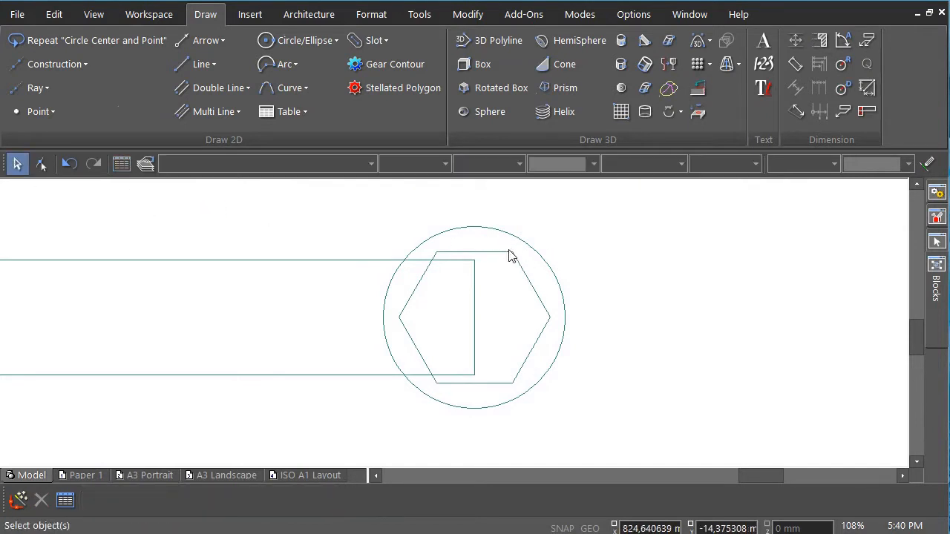
# - Make a copy of the new hexagon rotated 270° about its centre, using the circle's lowest point as the rotation end
pyautogui.click(510, 253)
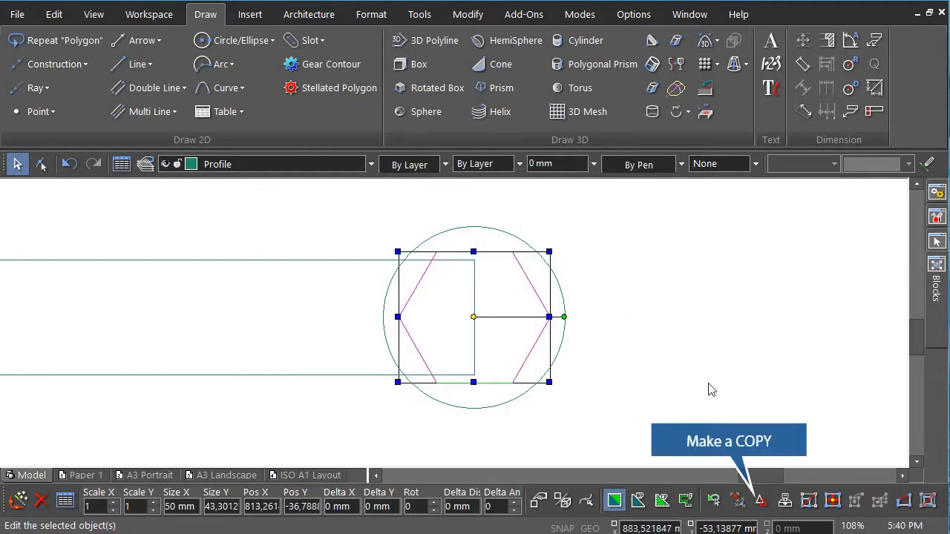
pyautogui.click(765, 503)
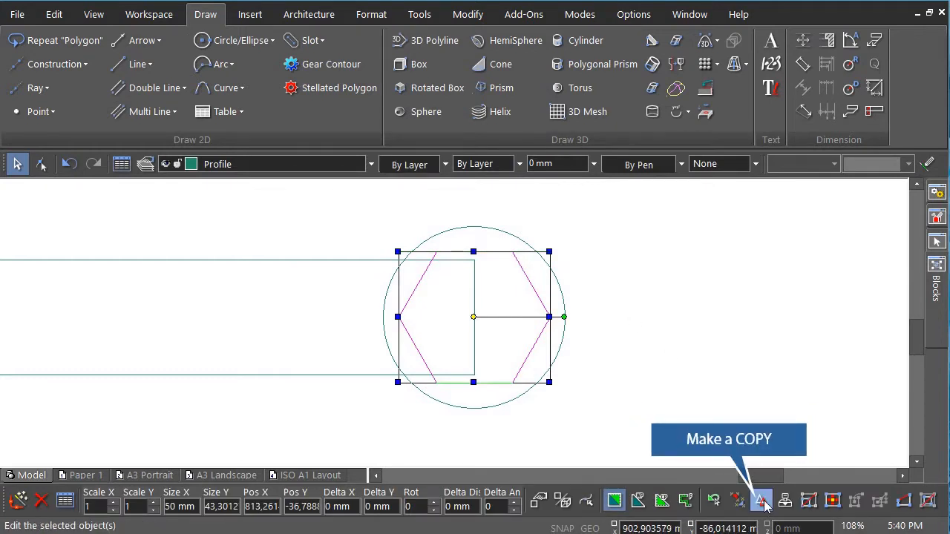
pyautogui.click(564, 317)
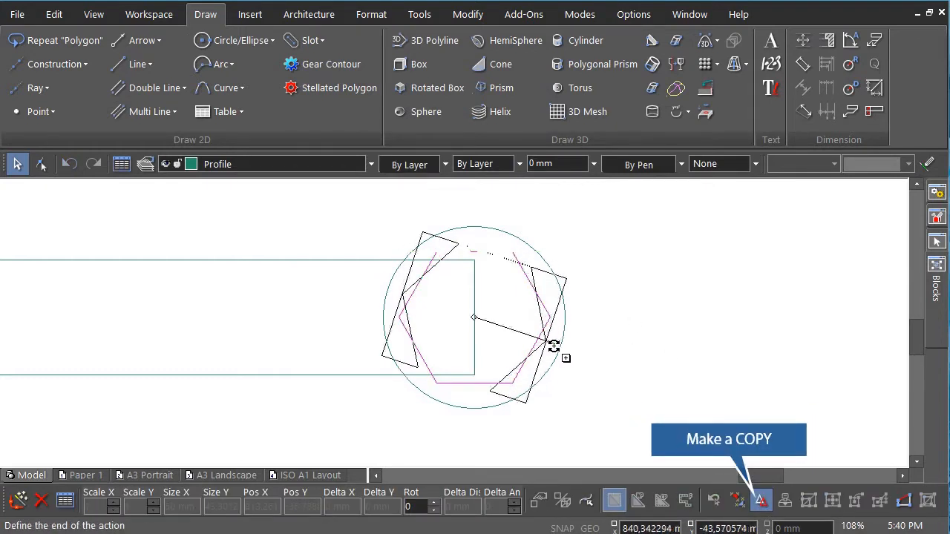
pyautogui.click(473, 411)
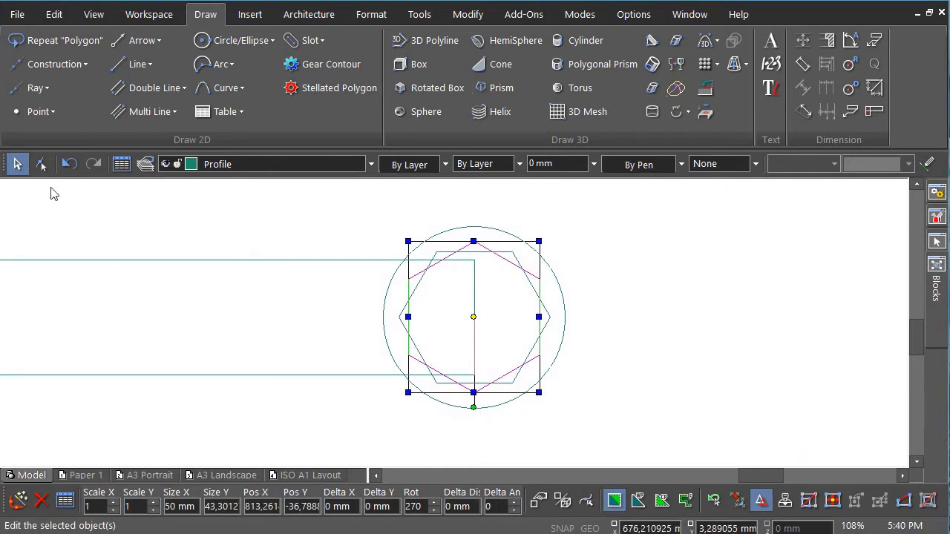
pyautogui.click(61, 212)
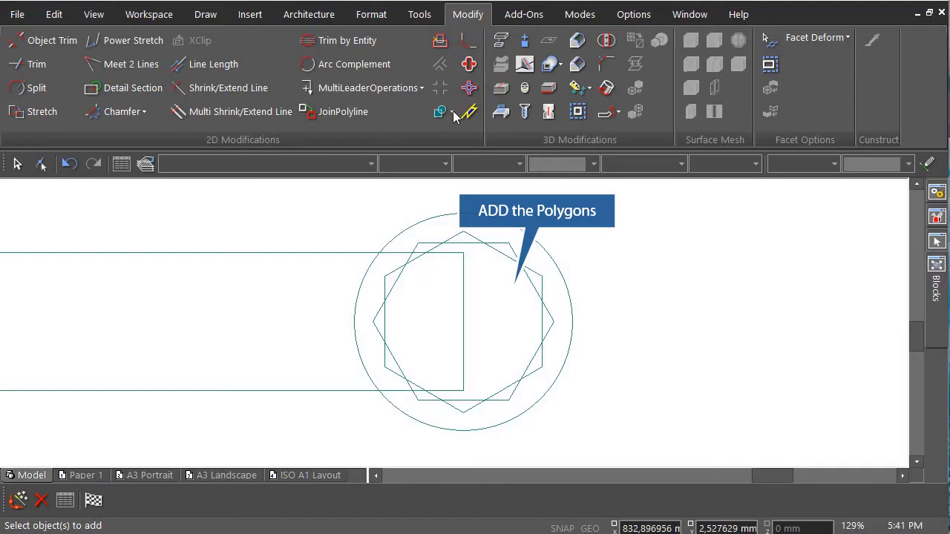
# - Merge the two overlapping hexagons into a single twelve-pointed outline with the 2D Add operation
pyautogui.click(452, 112)
pyautogui.click(468, 136)
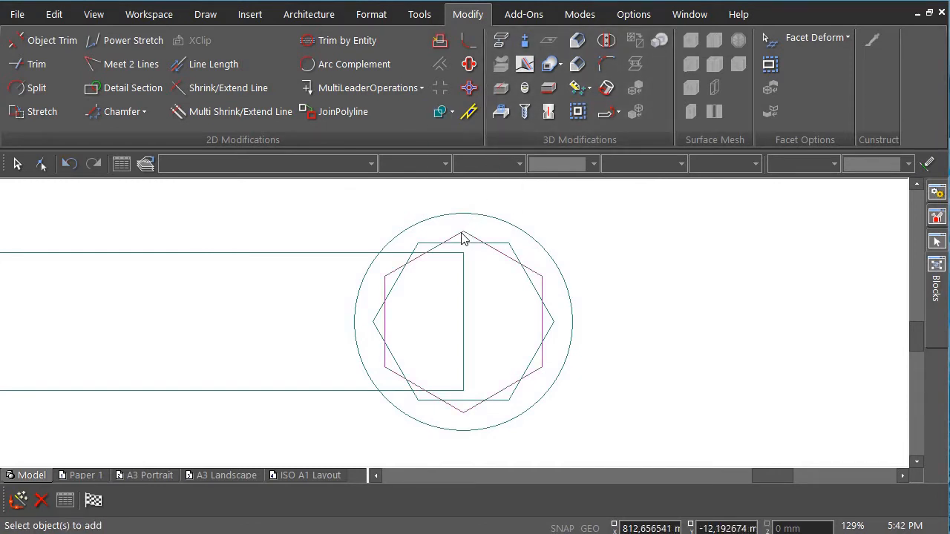
pyautogui.click(503, 245)
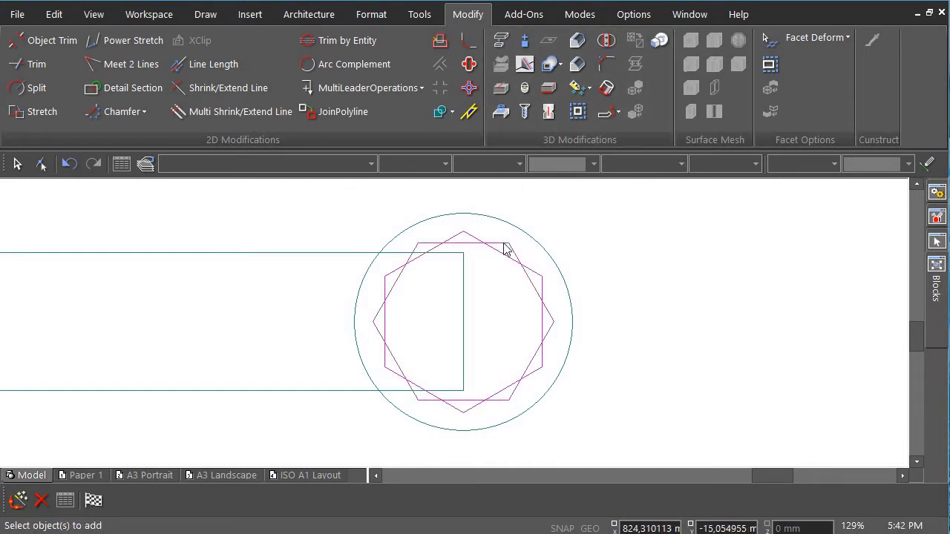
pyautogui.click(92, 503)
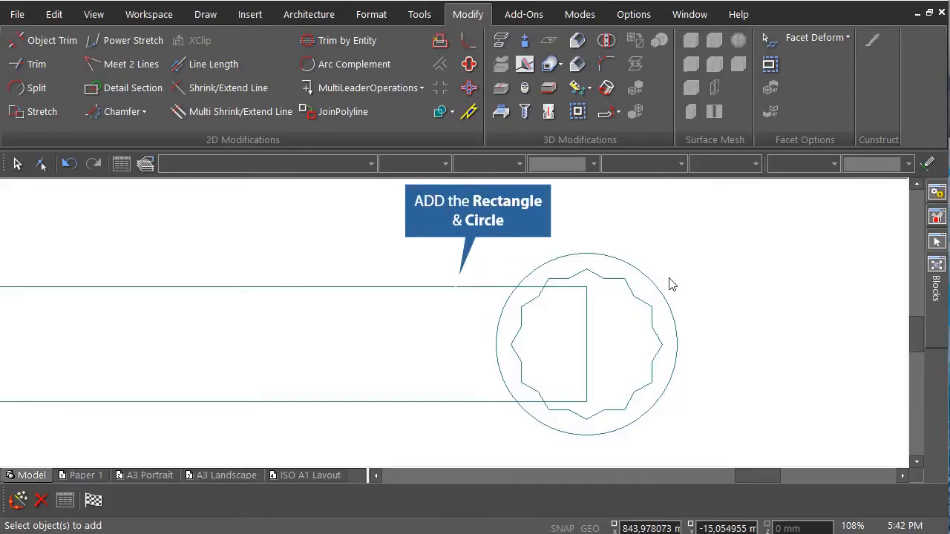
# - Merge the handle rectangle and the 30 mm radius circle into one outline with the 2D Add operation
pyautogui.click(468, 291)
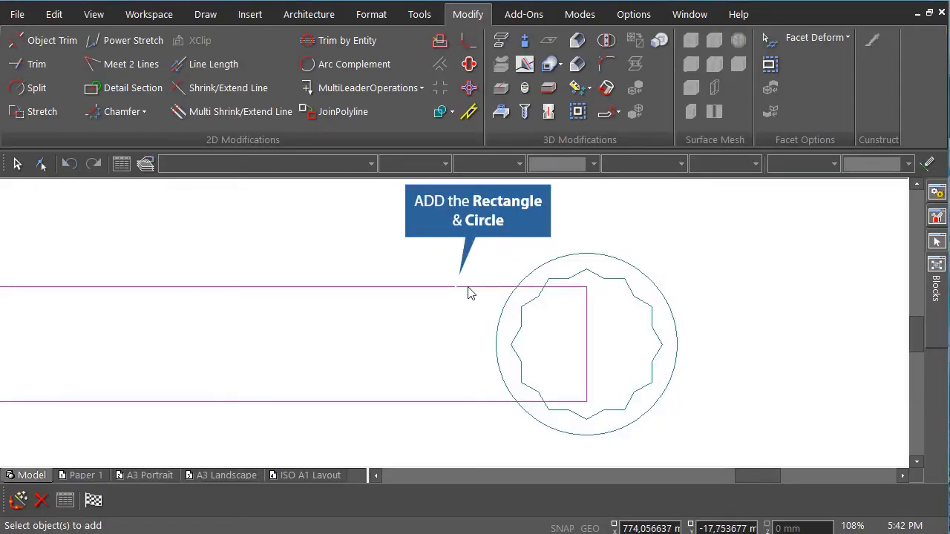
pyautogui.click(556, 262)
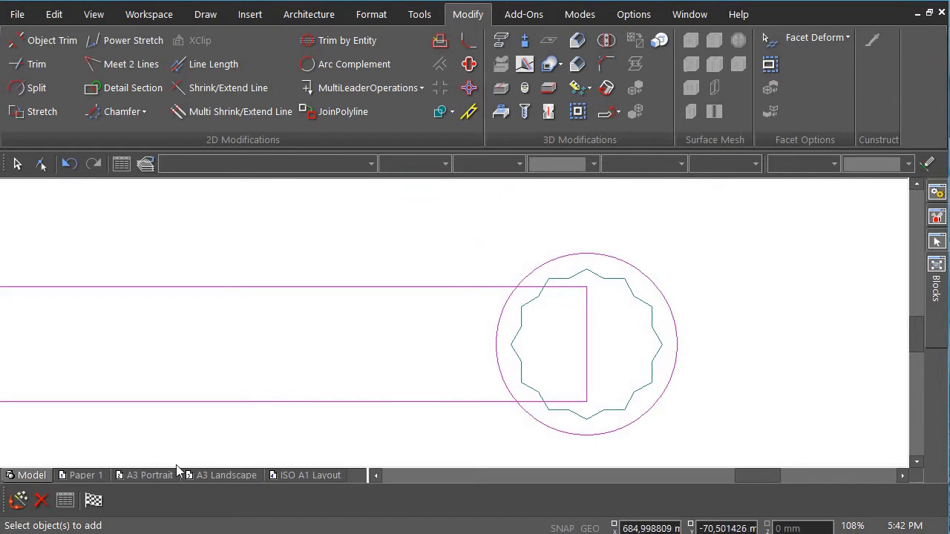
pyautogui.click(94, 501)
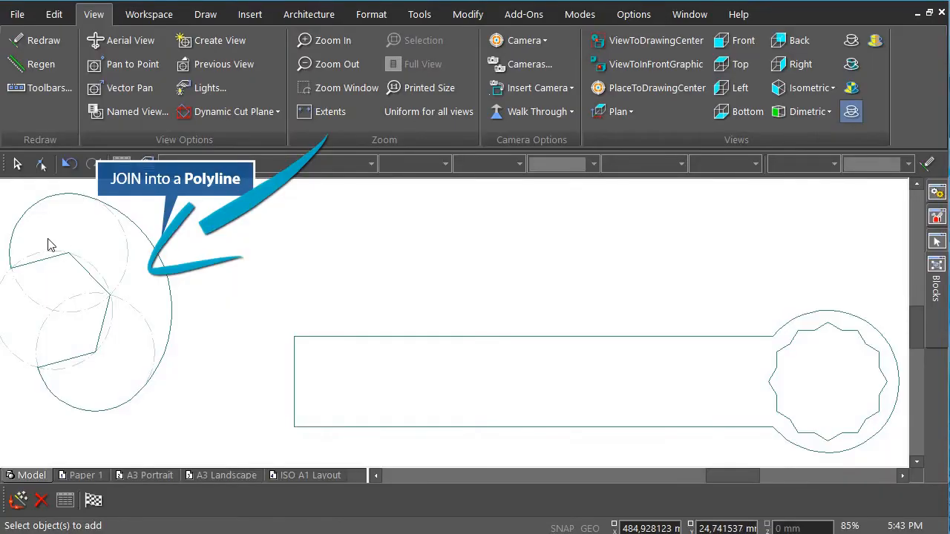
# - Join the connected arcs and lines of the open jaw profile into a single polyline
pyautogui.scroll(1, 46, 250)
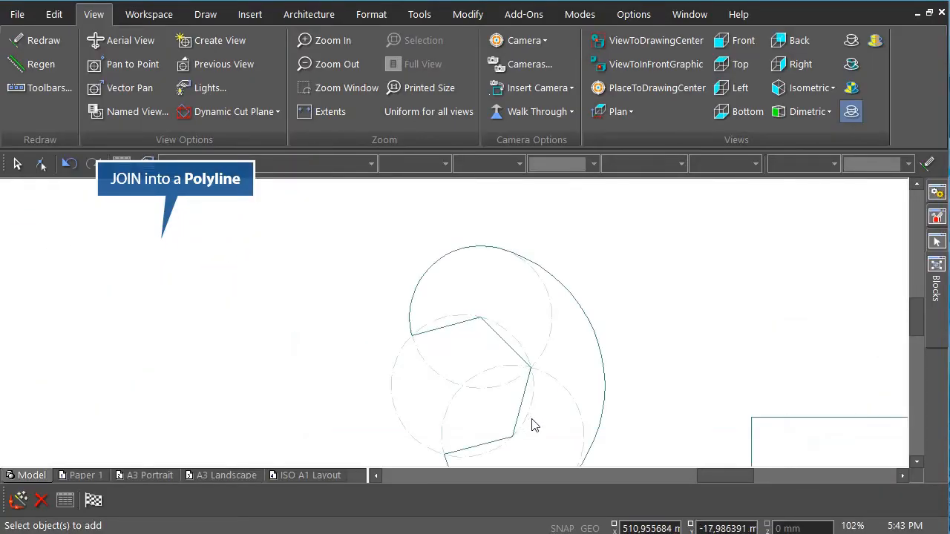
pyautogui.scroll(-1, 490, 372)
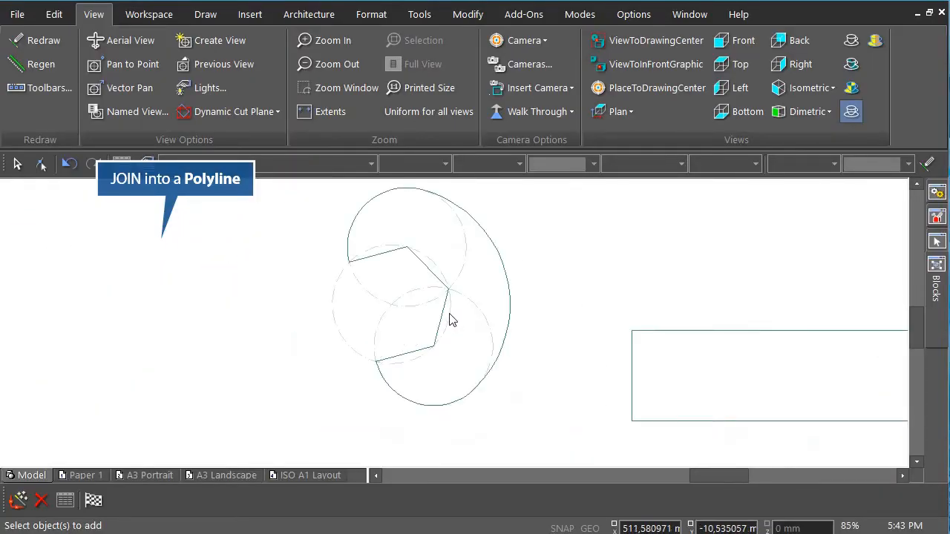
pyautogui.click(468, 14)
pyautogui.click(362, 111)
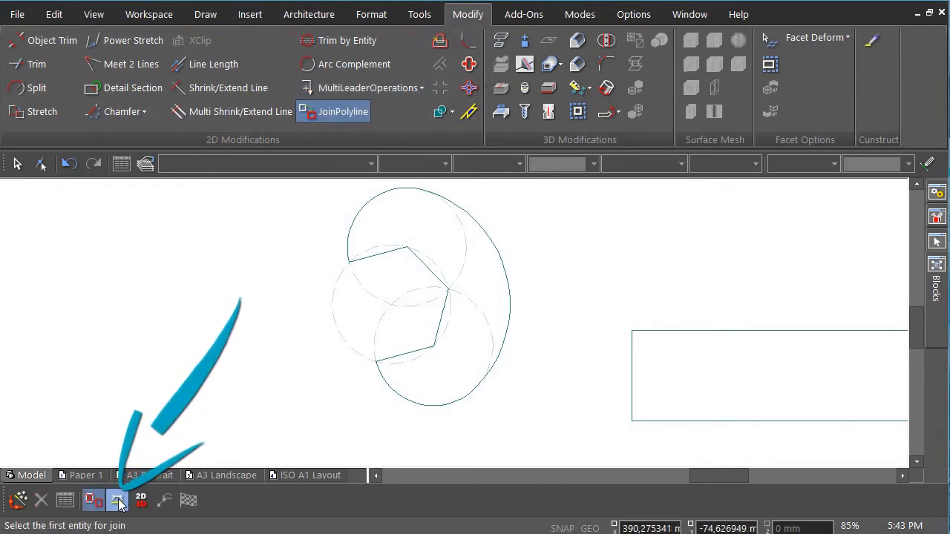
pyautogui.click(121, 502)
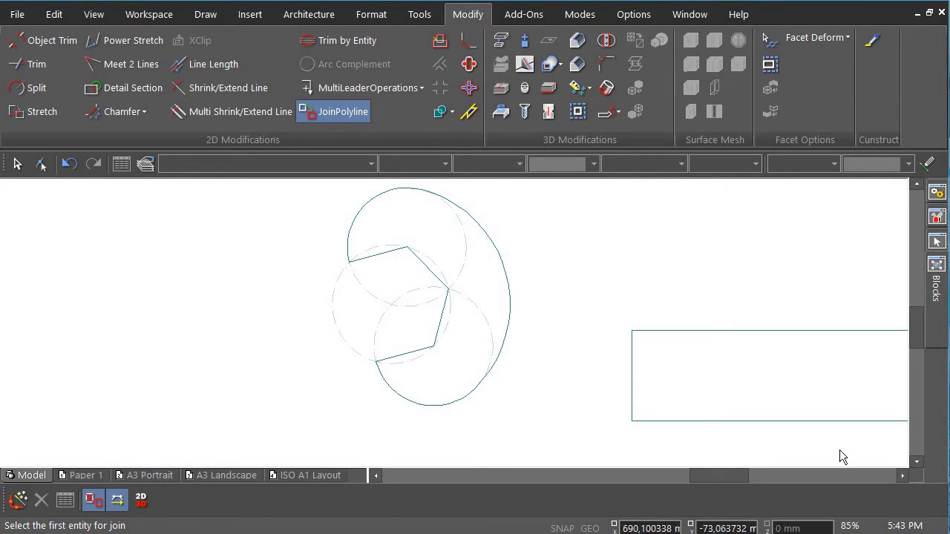
pyautogui.press('Escape')
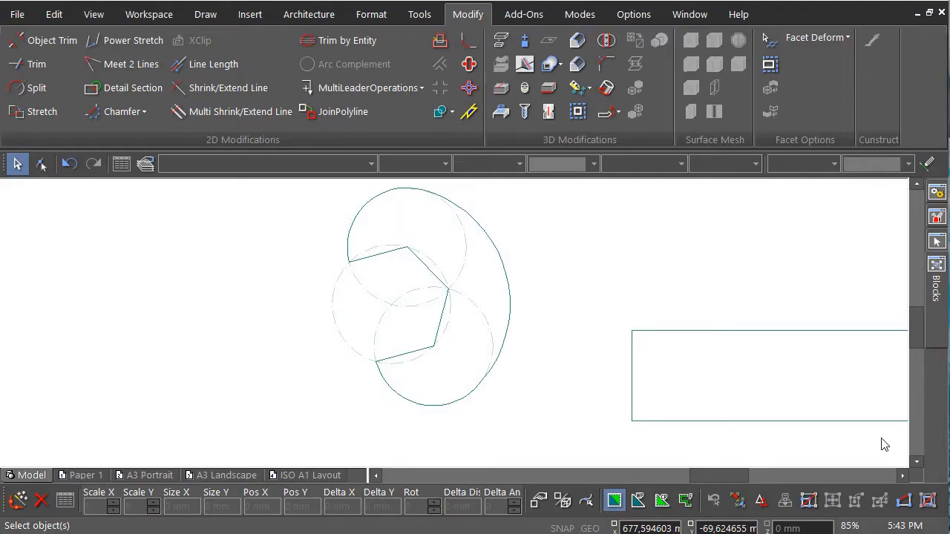
pyautogui.click(10, 167)
pyautogui.click(505, 283)
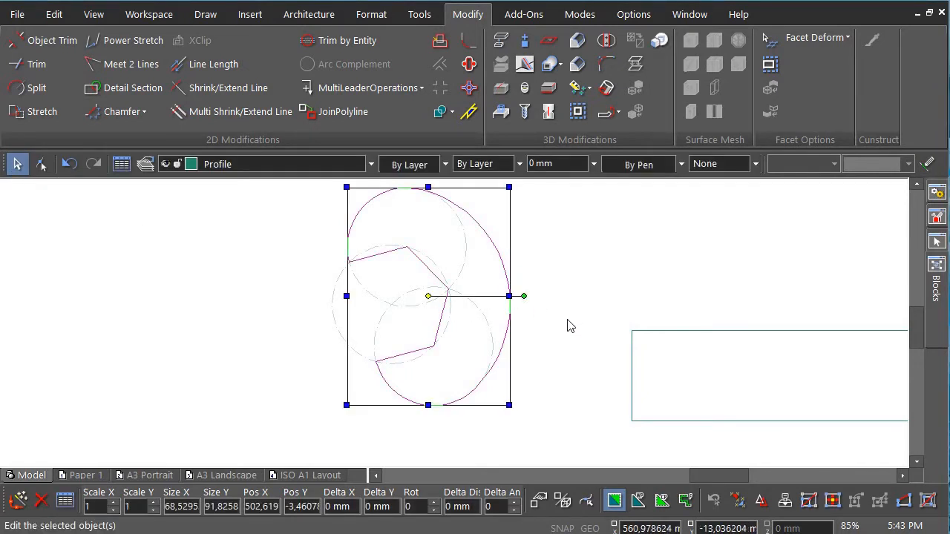
pyautogui.press('Escape')
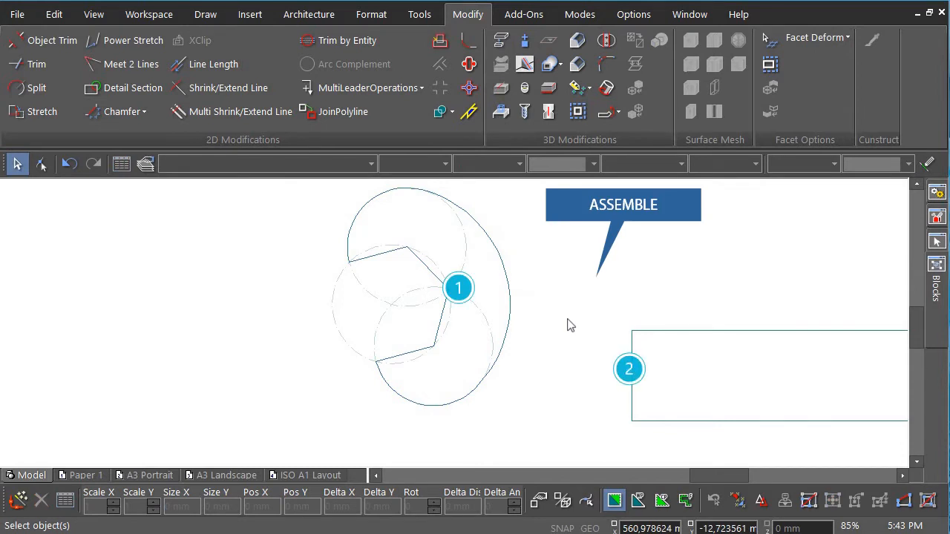
# - Assemble the jaw polyline onto the handle, placing its innermost notch vertex on the midpoint of the rectangle's free short side
pyautogui.click(590, 89)
pyautogui.click(626, 113)
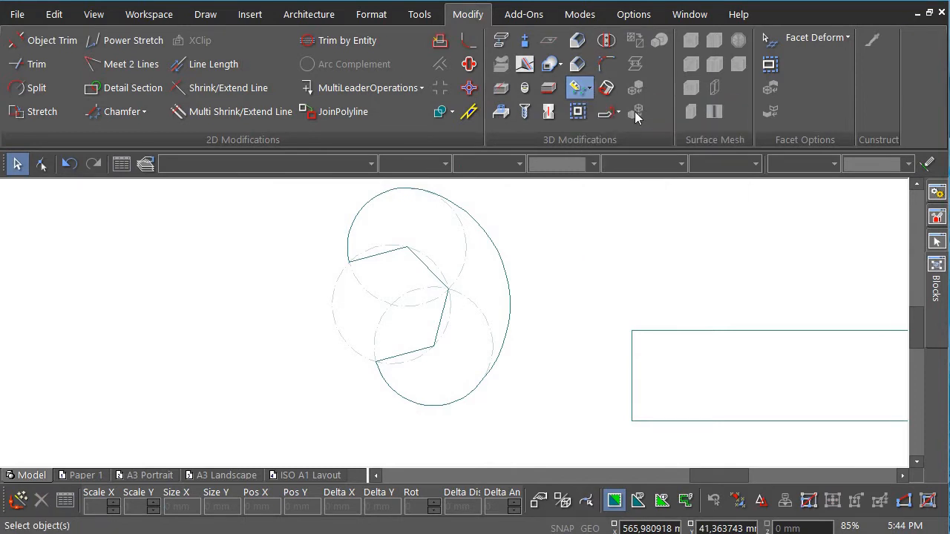
pyautogui.click(495, 242)
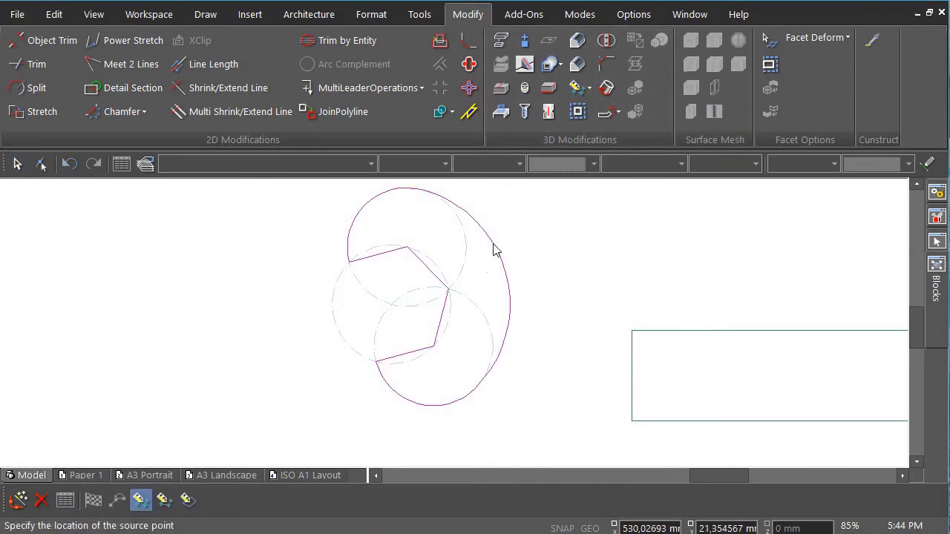
pyautogui.click(449, 290)
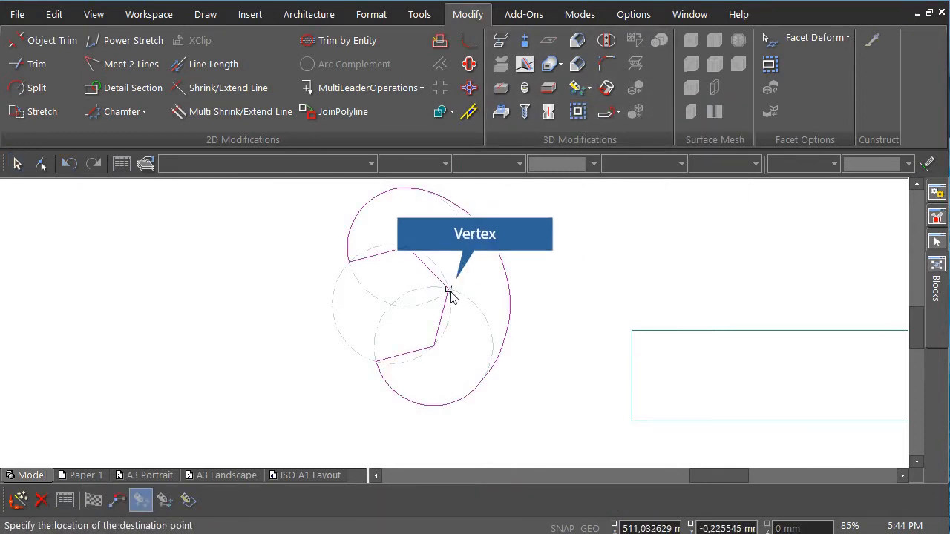
pyautogui.click(629, 377)
pyautogui.rightClick(630, 248)
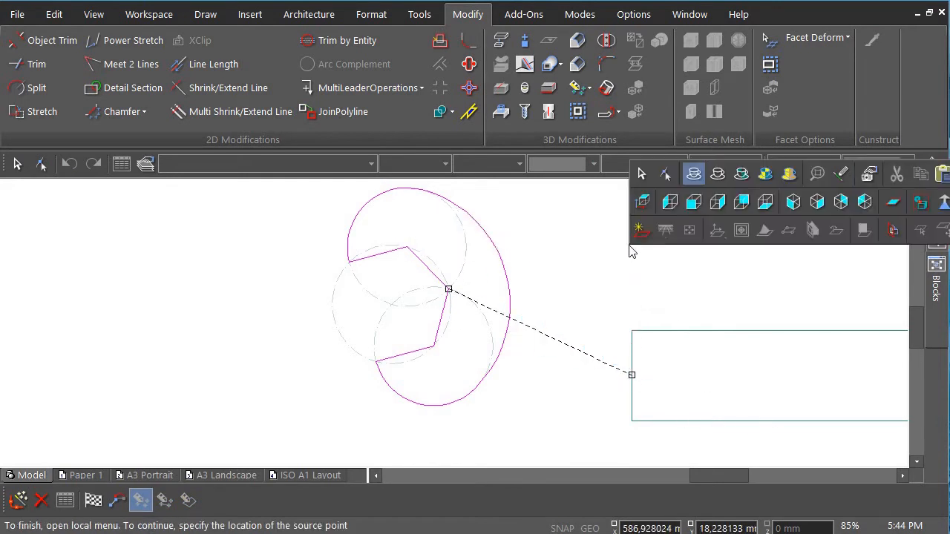
pyautogui.click(689, 343)
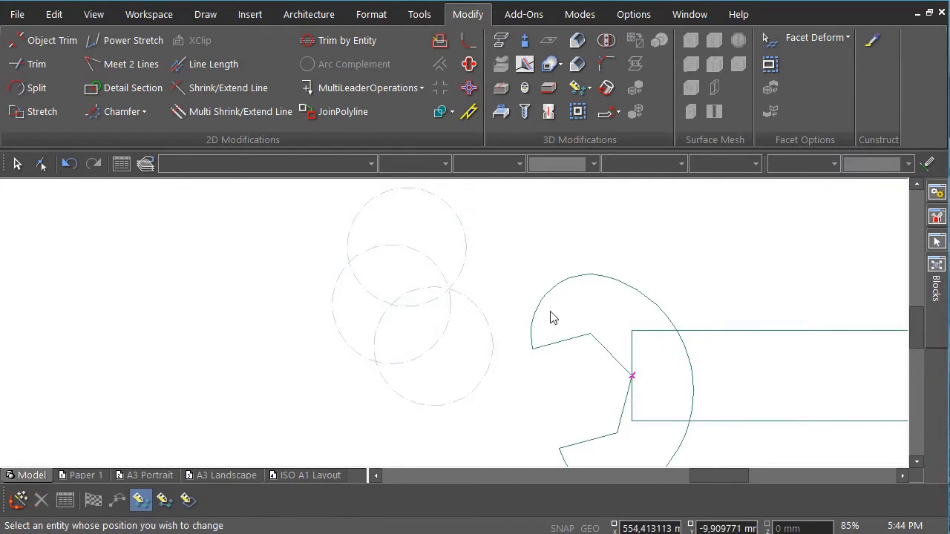
# - Merge the jaw polyline with the handle region into one wrench outline using the 2D Add operation
pyautogui.click(93, 14)
pyautogui.click(327, 112)
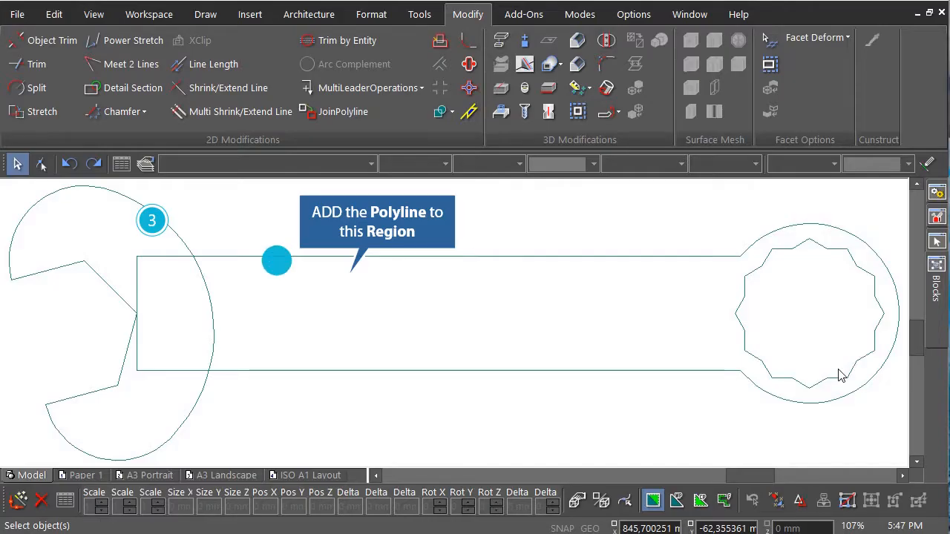
pyautogui.click(452, 111)
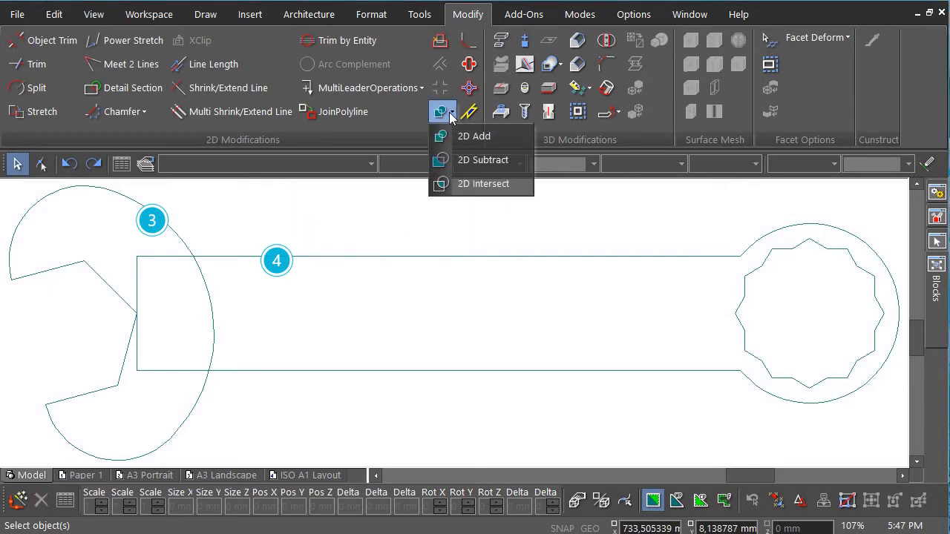
pyautogui.click(464, 134)
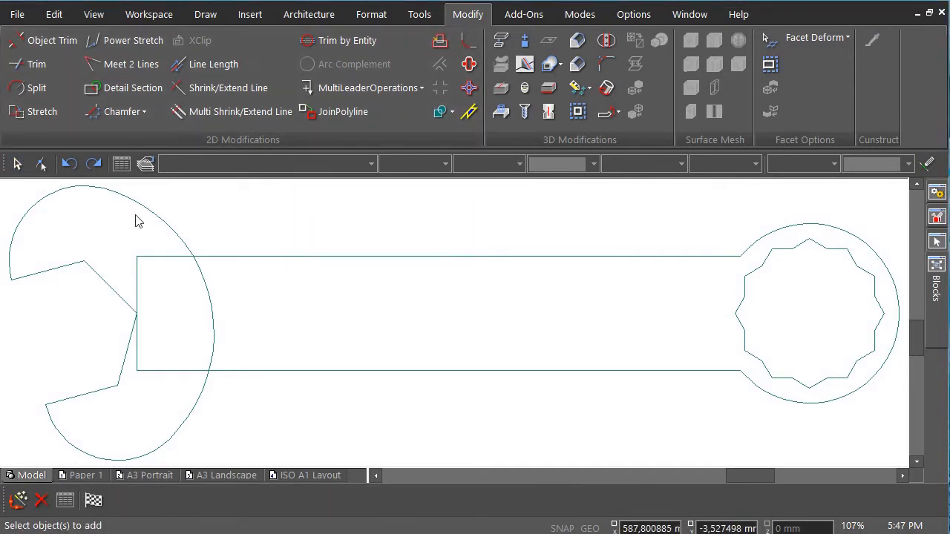
pyautogui.click(299, 258)
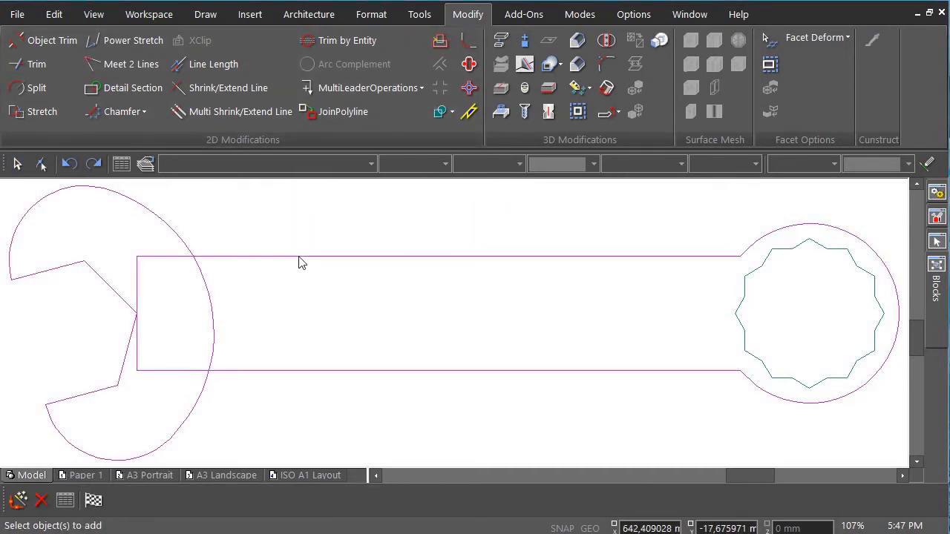
pyautogui.click(95, 502)
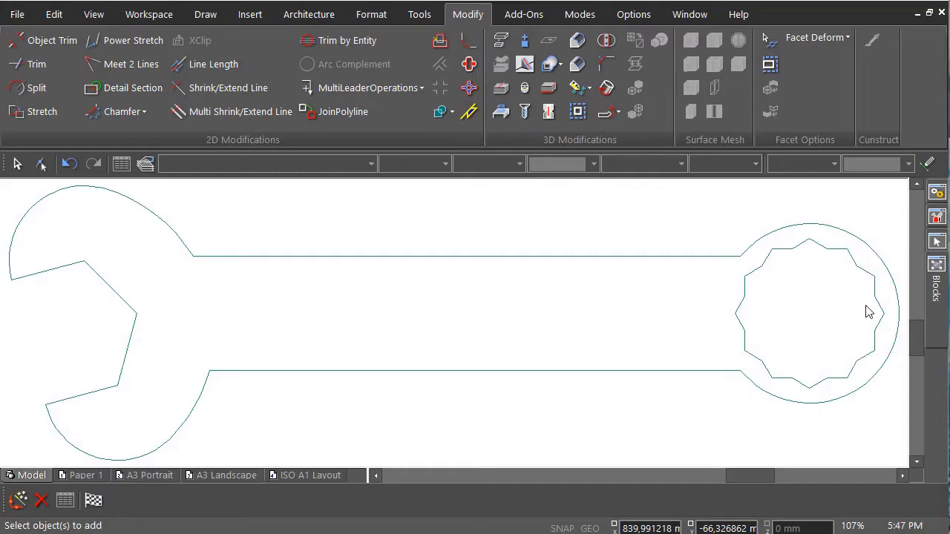
# - Switch to an isometric view of the whole wrench profile and leave the 2D Add command
pyautogui.rightClick(598, 207)
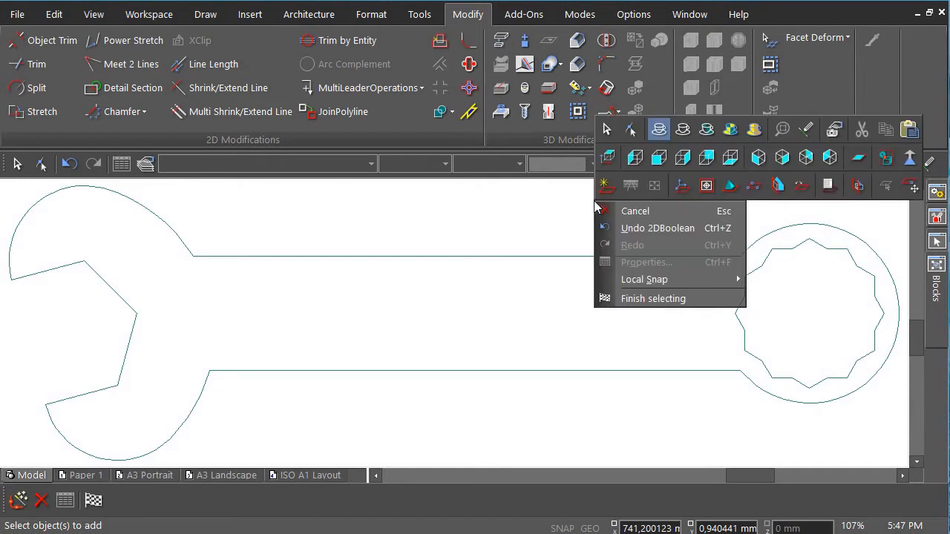
pyautogui.click(782, 156)
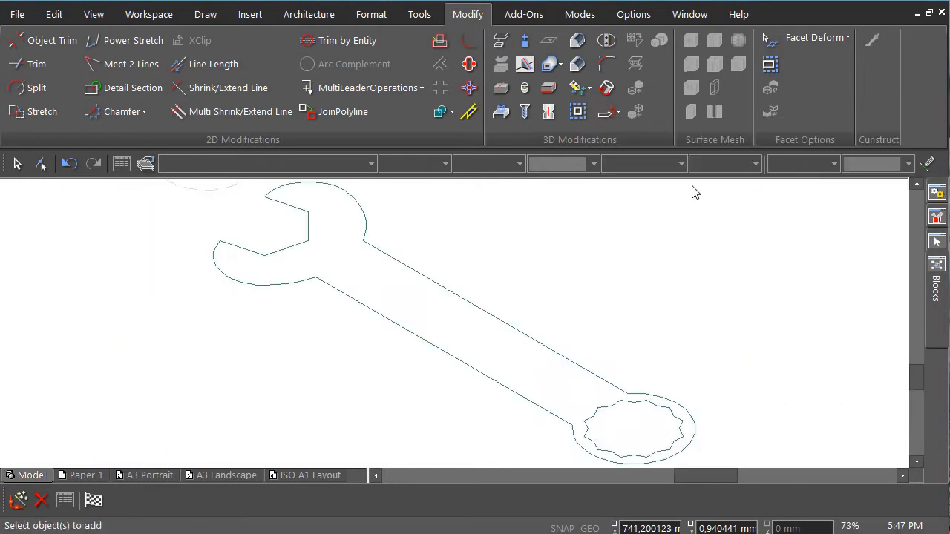
pyautogui.scroll(-1, 456, 327)
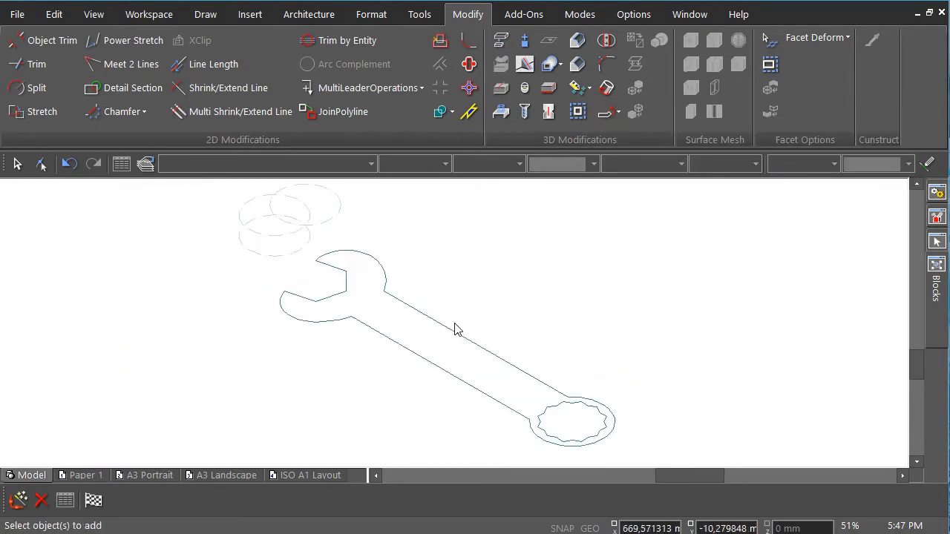
pyautogui.rightClick(496, 290)
pyautogui.click(501, 272)
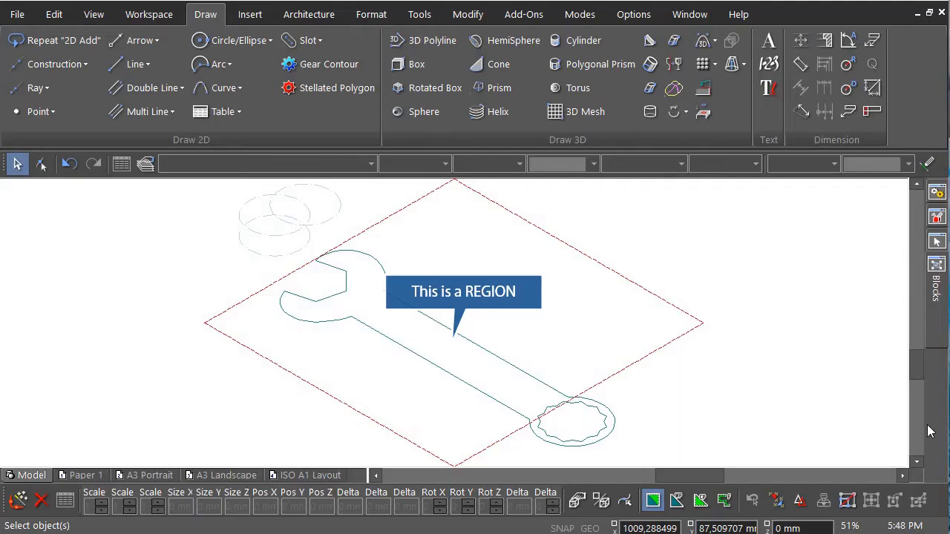
# - Check the object type of the merged outer wrench outline and explode the region
pyautogui.click(435, 323)
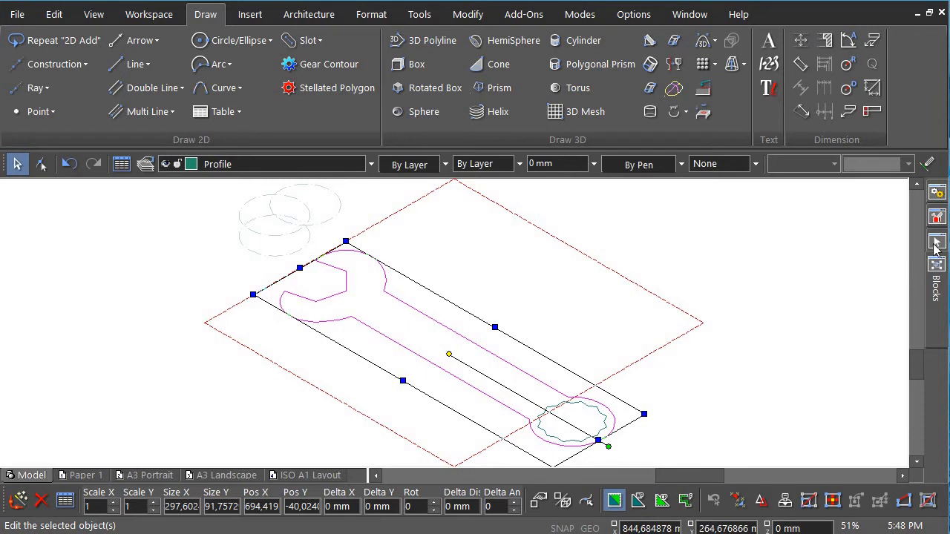
pyautogui.click(936, 244)
pyautogui.click(847, 263)
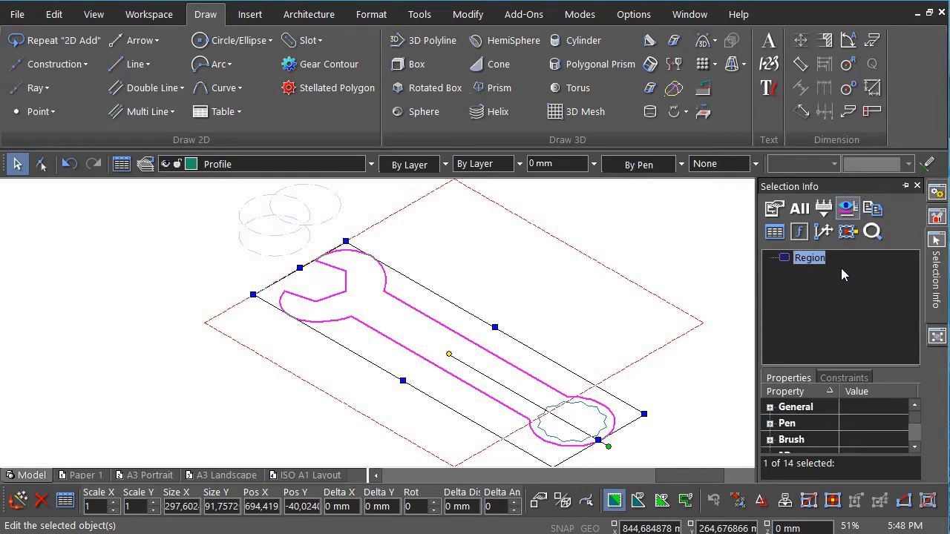
pyautogui.click(387, 19)
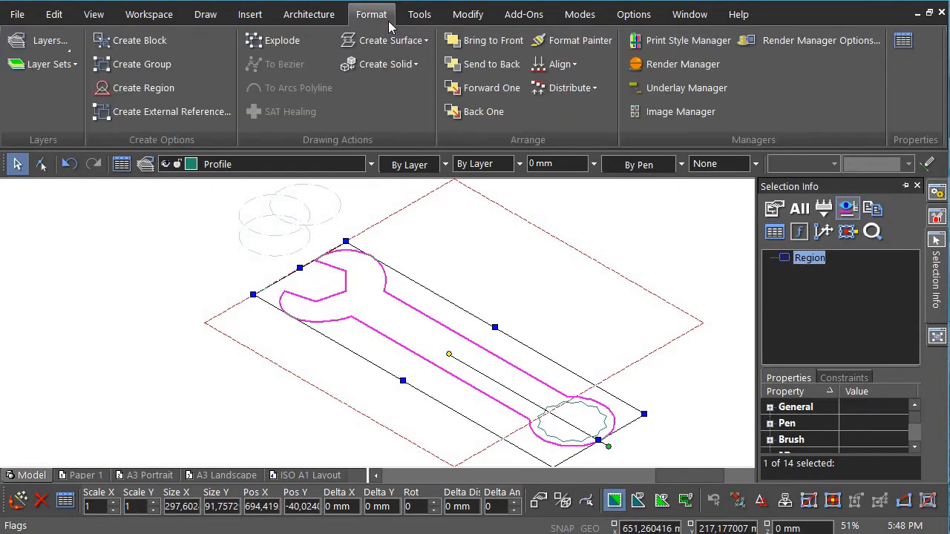
pyautogui.click(279, 44)
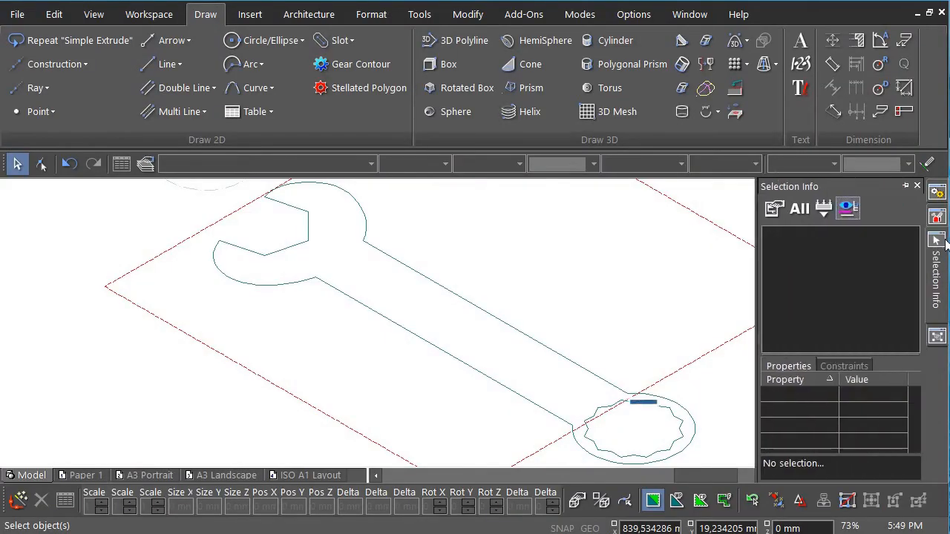
# - Select the twelve-pointed outline in the ring end, check its object type and explode the region
pyautogui.click(16, 166)
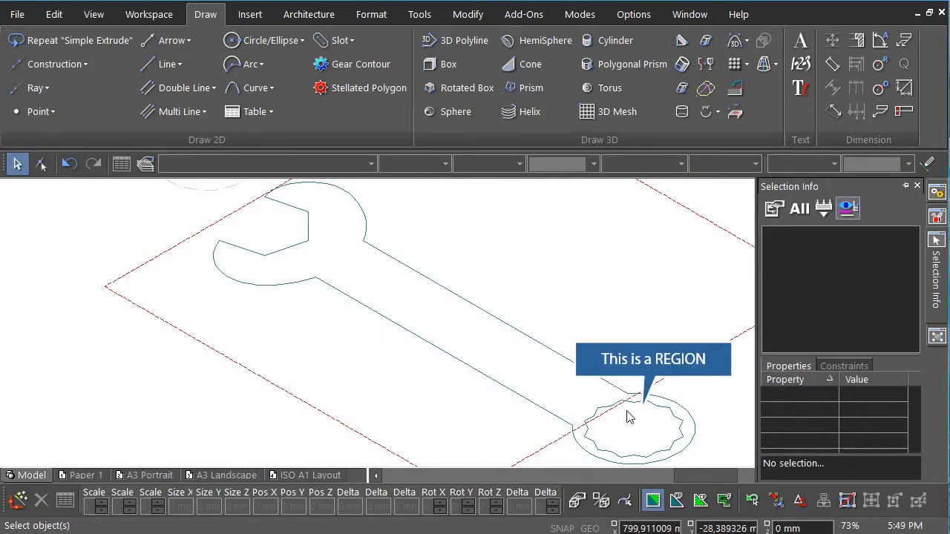
pyautogui.click(629, 415)
pyautogui.click(668, 411)
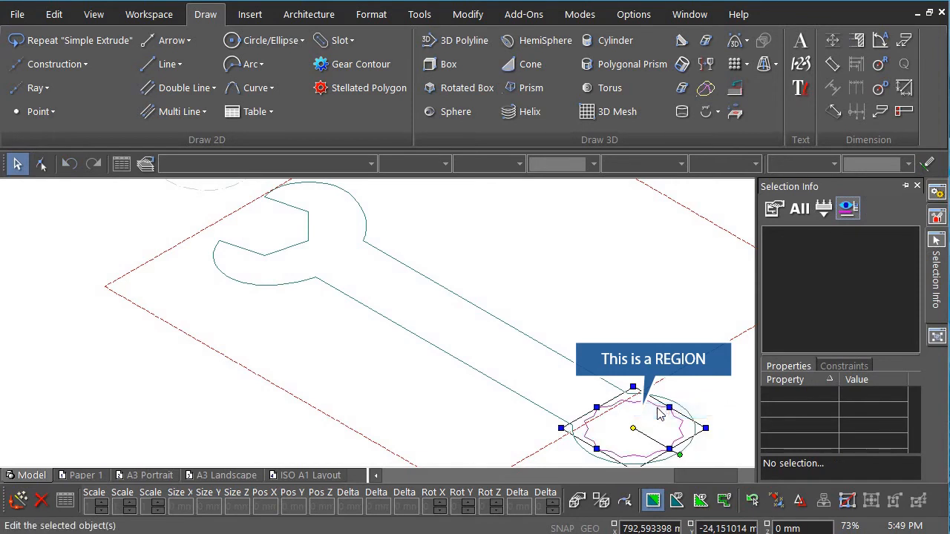
pyautogui.click(371, 15)
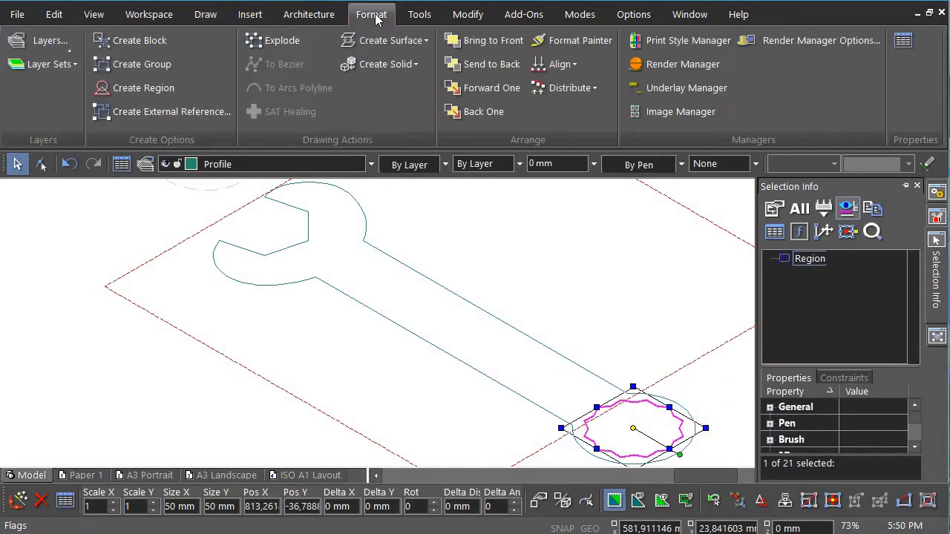
pyautogui.click(273, 45)
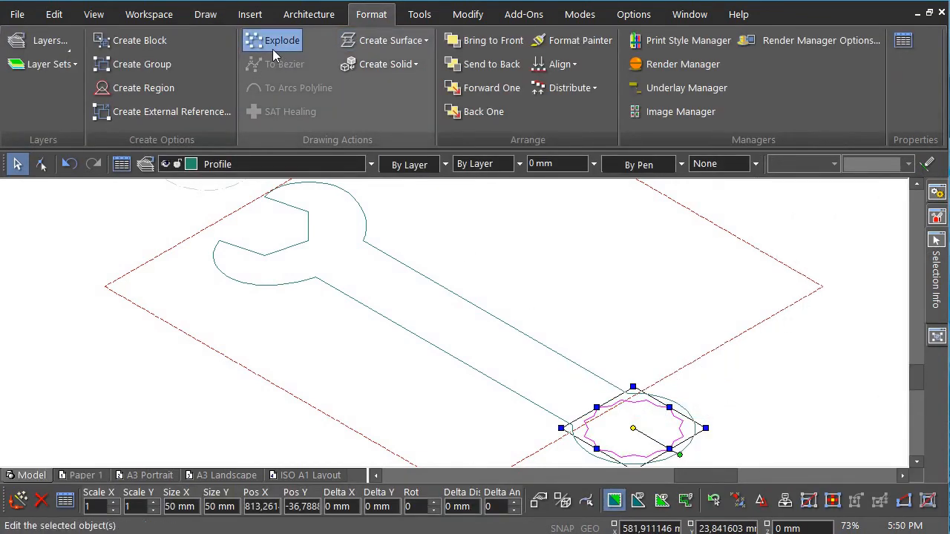
pyautogui.click(774, 388)
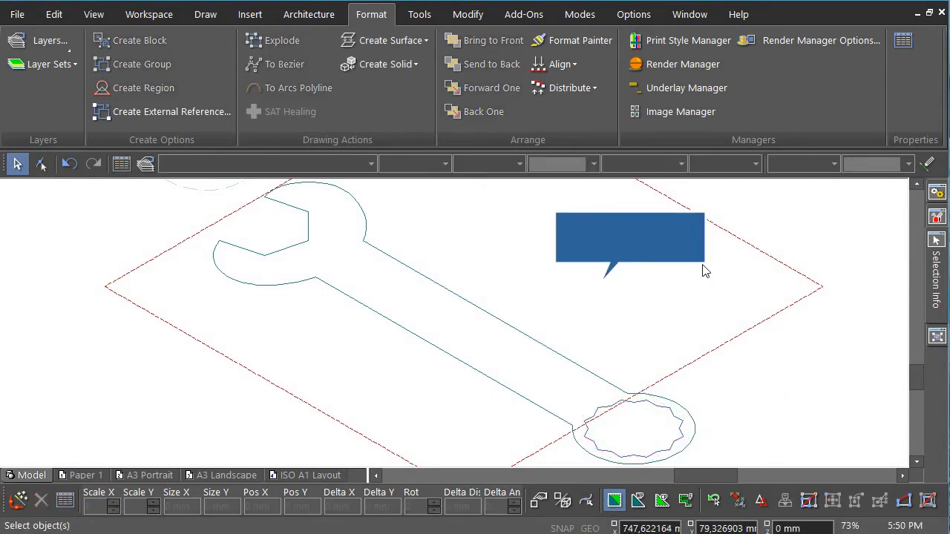
# - Extrude the outer wrench outline together with the twelve-pointed ring outline to a height of 15 mm using Simple Extrude
pyautogui.click(202, 17)
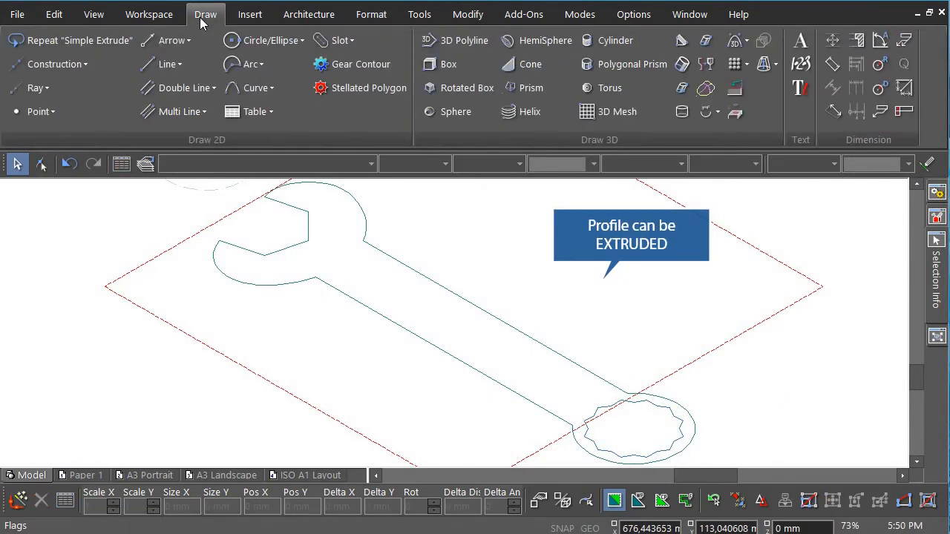
pyautogui.click(681, 65)
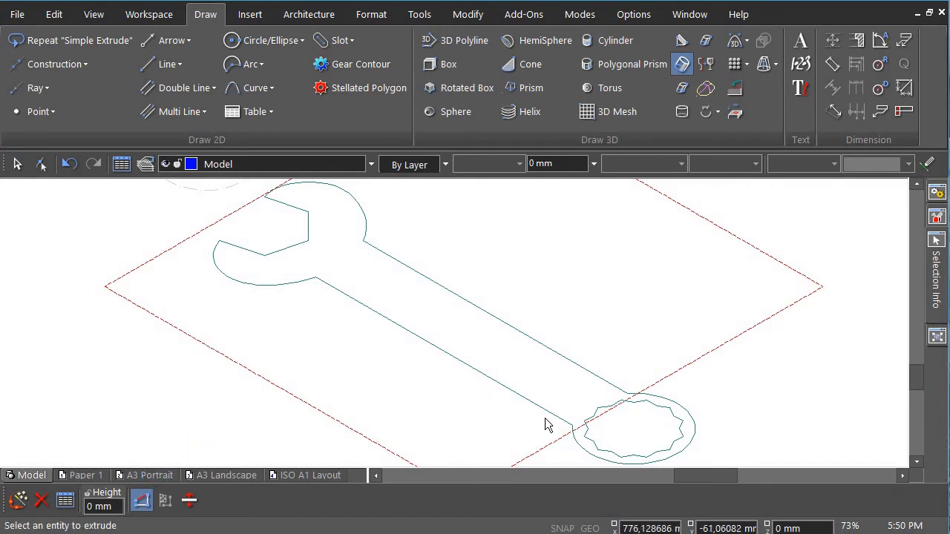
pyautogui.click(602, 425)
pyautogui.scroll(3, 601, 419)
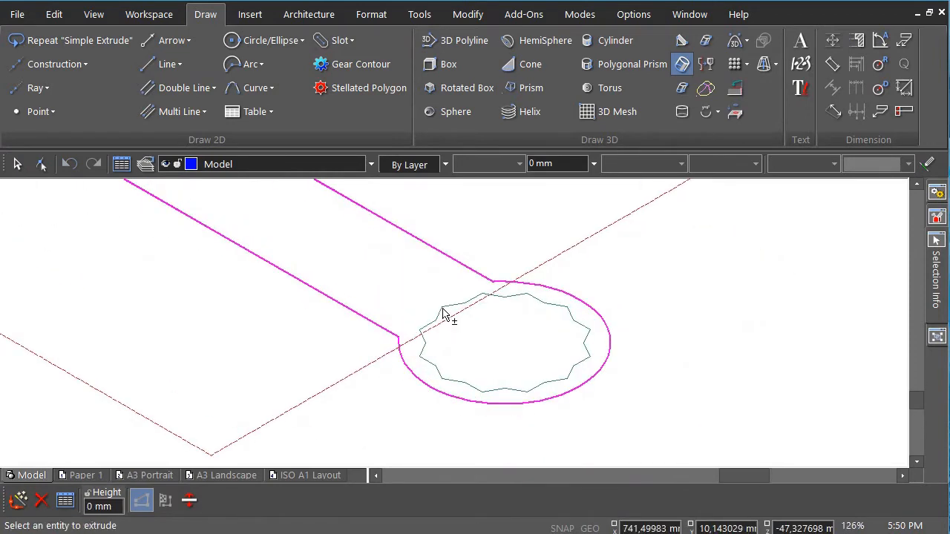
pyautogui.keyDown('shift'); pyautogui.click(447, 307); pyautogui.keyUp('shift')
pyautogui.press('Return')
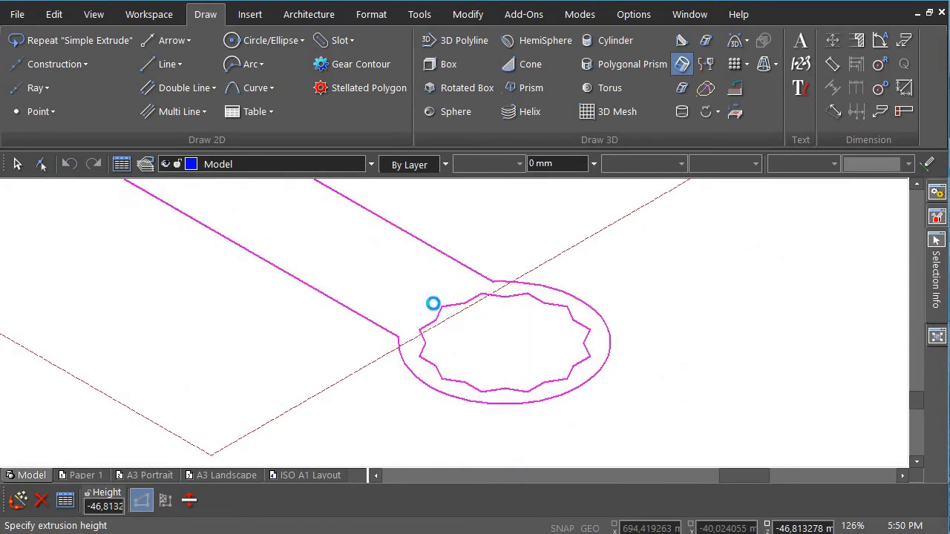
pyautogui.write('15')
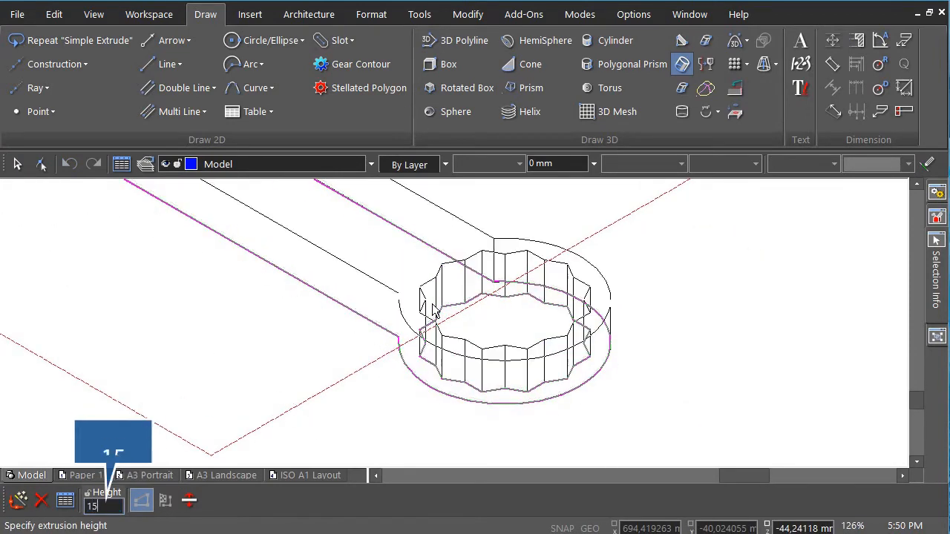
pyautogui.press('Return')
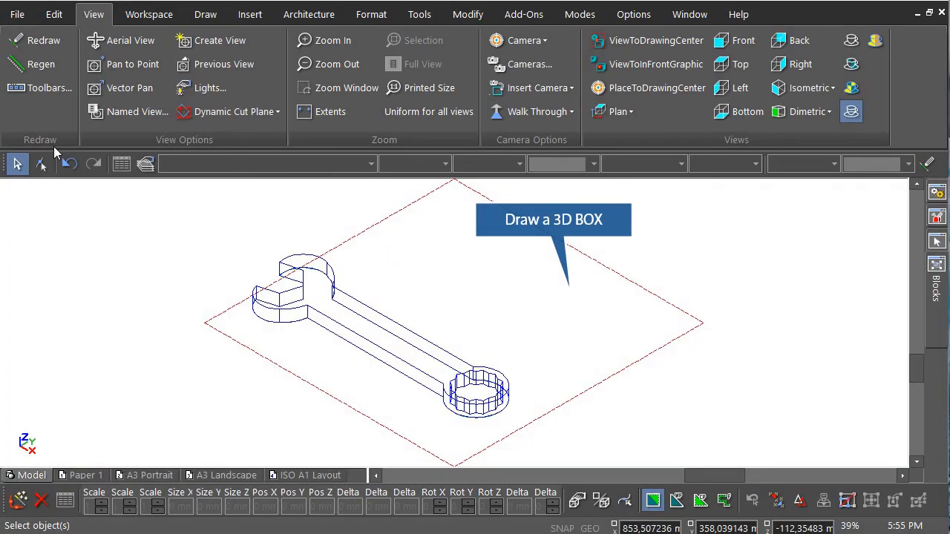
# - Draw a 3D box beside the wrench's ring end, 150 mm wide, 15 mm long and 15 mm high
pyautogui.click(209, 18)
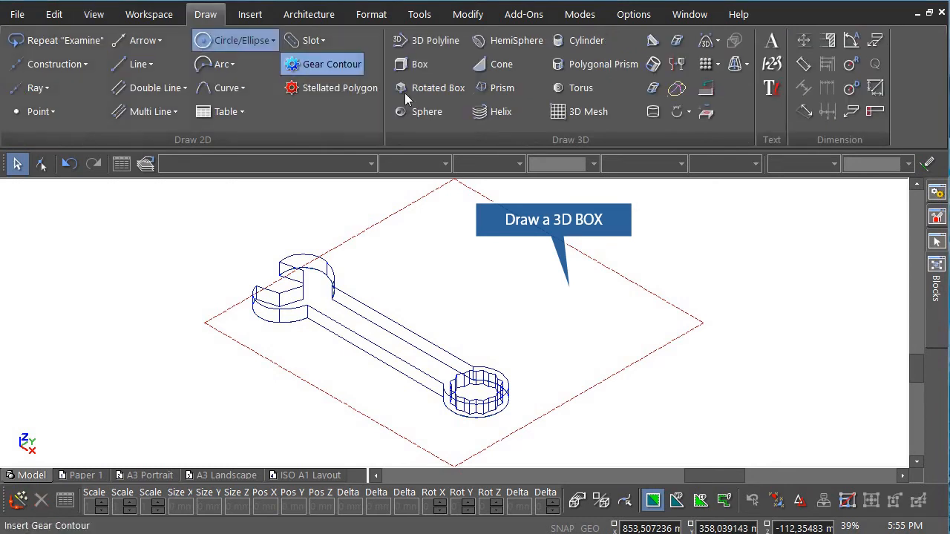
pyautogui.click(420, 65)
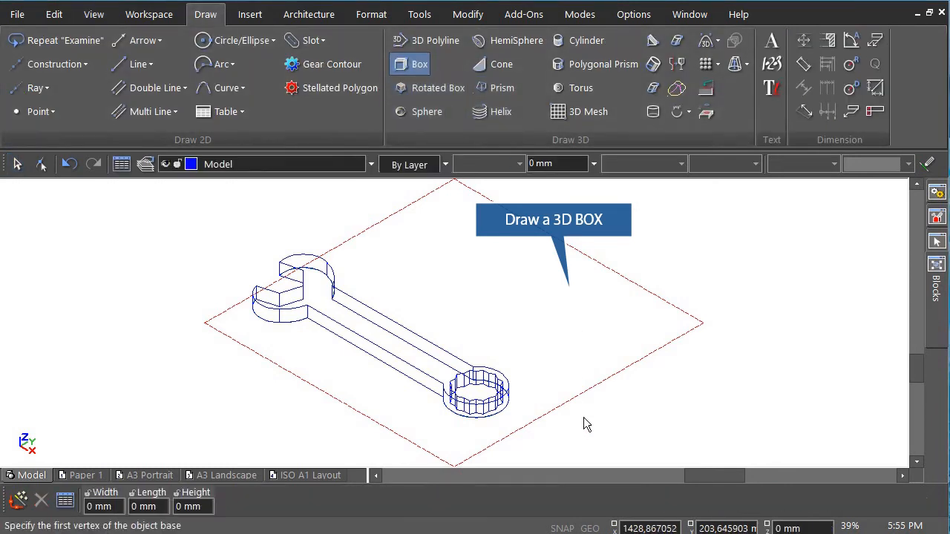
pyautogui.click(568, 377)
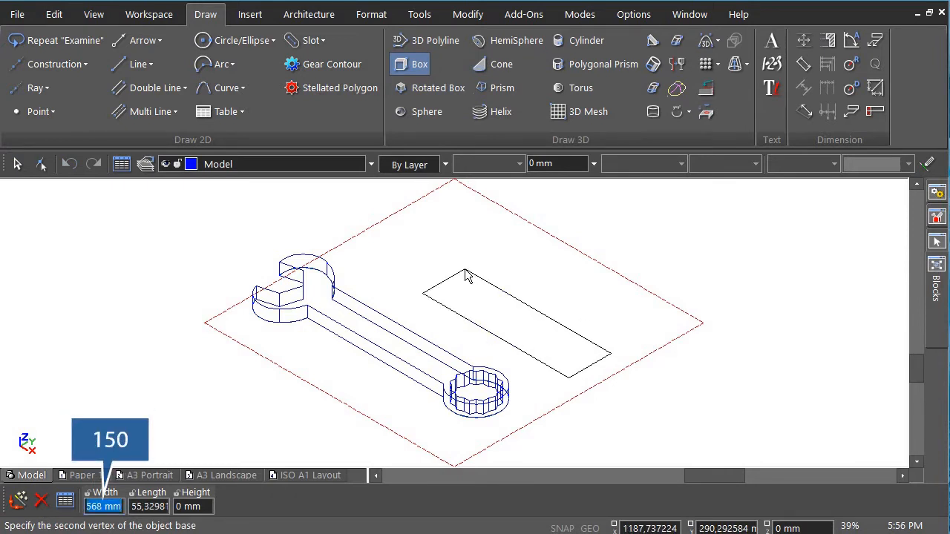
pyautogui.write('150')
pyautogui.press('Tab')
pyautogui.write('1')
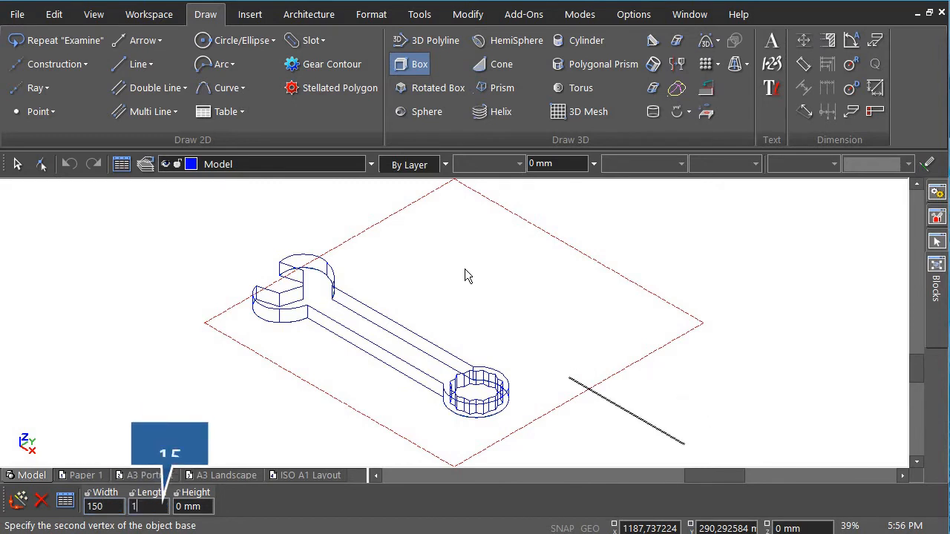
pyautogui.write('5')
pyautogui.press('Tab')
pyautogui.write('15')
pyautogui.press('Return')
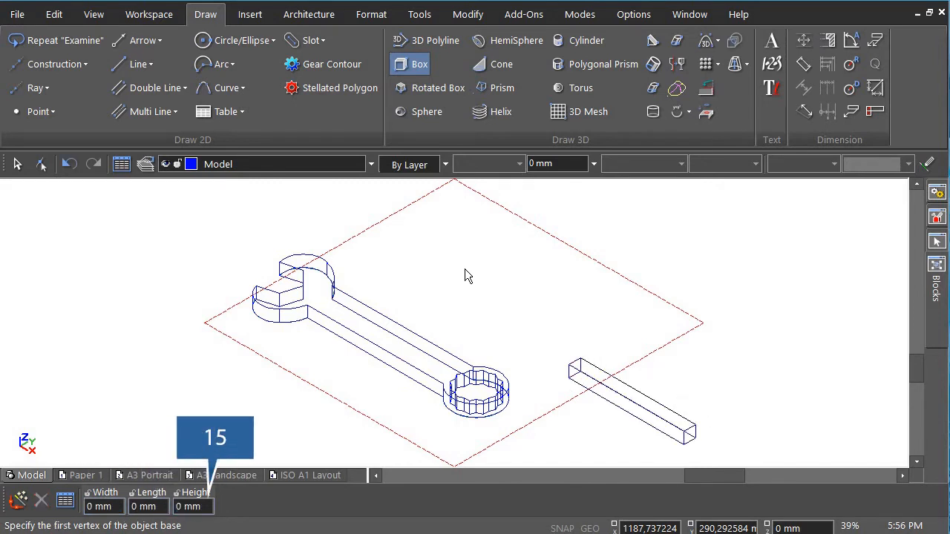
# - Apply a curvature continuous blend with a 7.5 mm radius to the vertical edges at the box end farthest from the wrench
pyautogui.scroll(1, 654, 421)
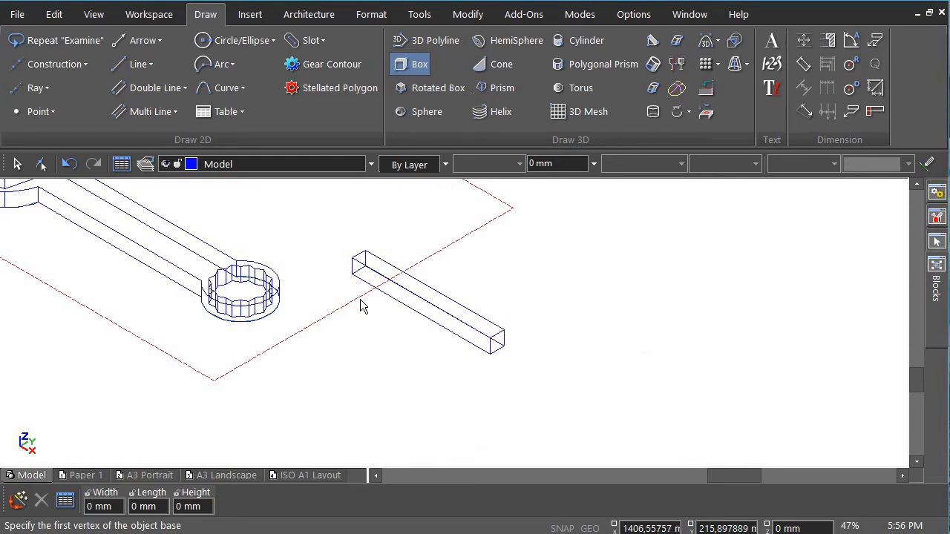
pyautogui.scroll(3, 375, 286)
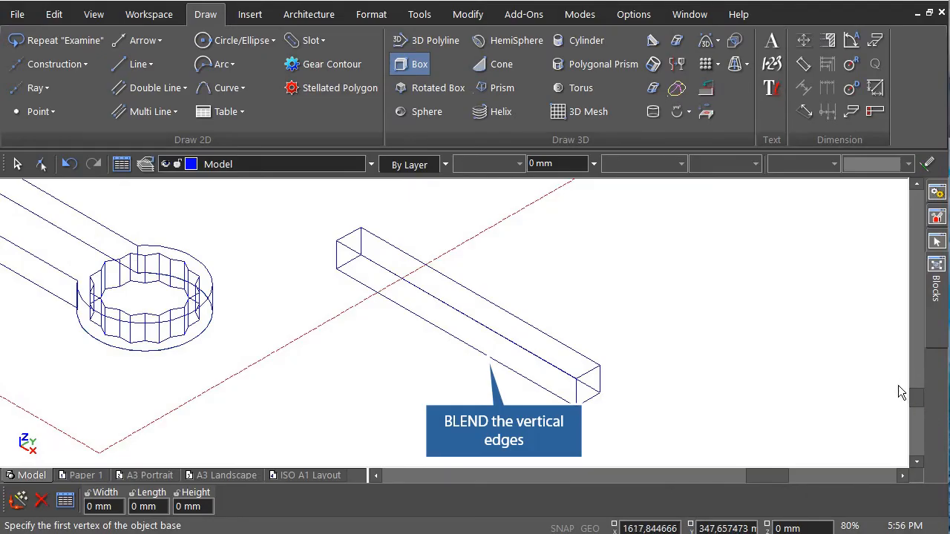
pyautogui.click(466, 14)
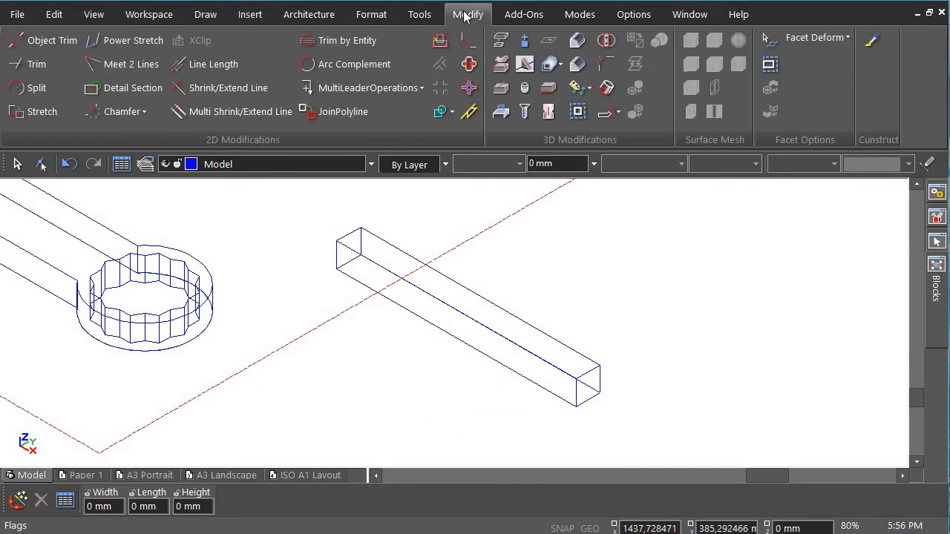
pyautogui.click(580, 42)
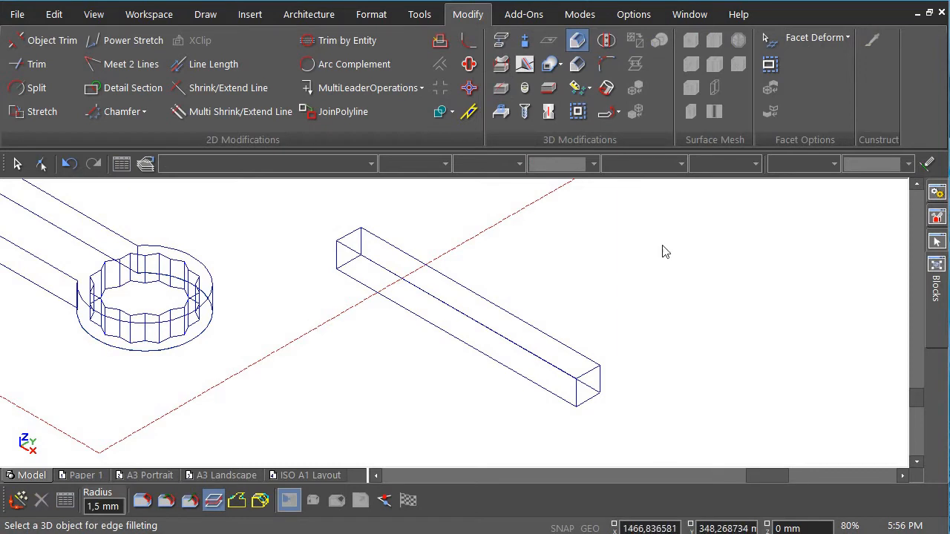
pyautogui.rightClick(690, 223)
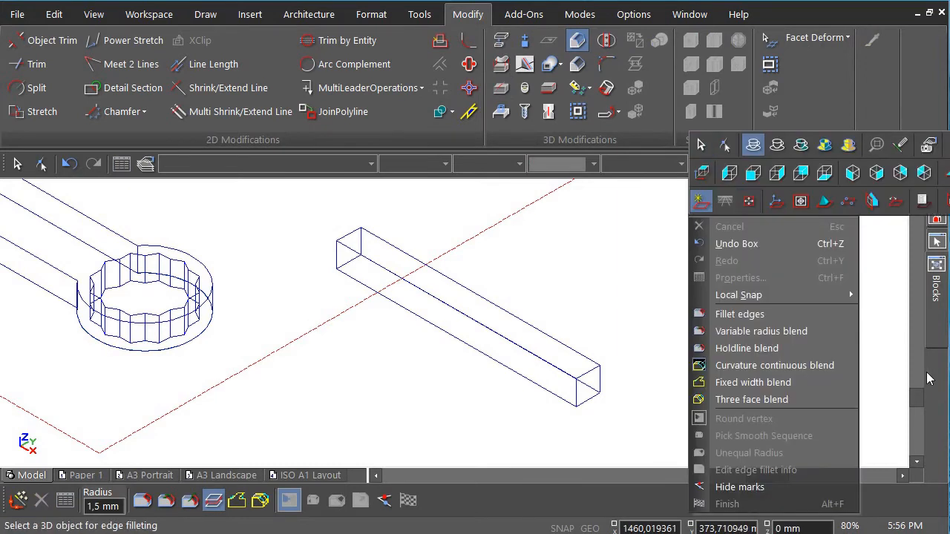
pyautogui.click(814, 367)
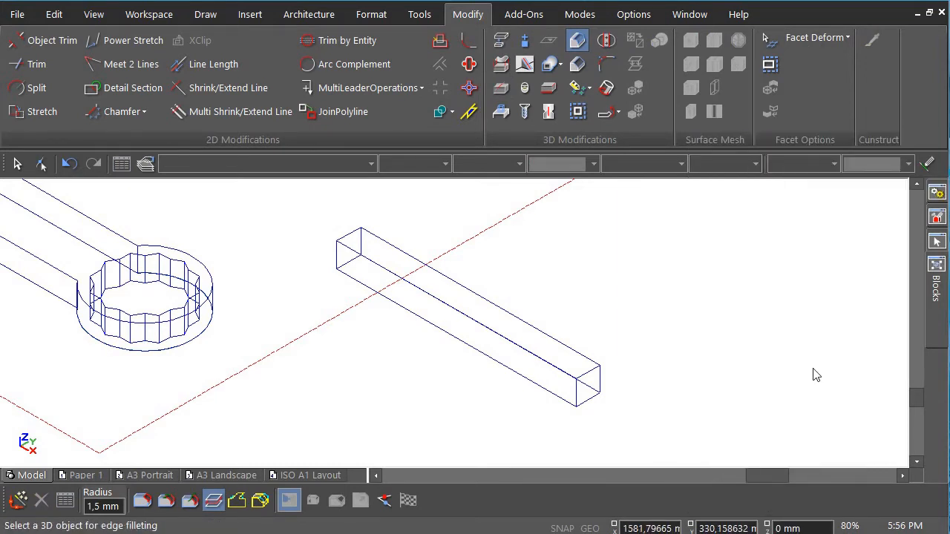
pyautogui.write('7.5')
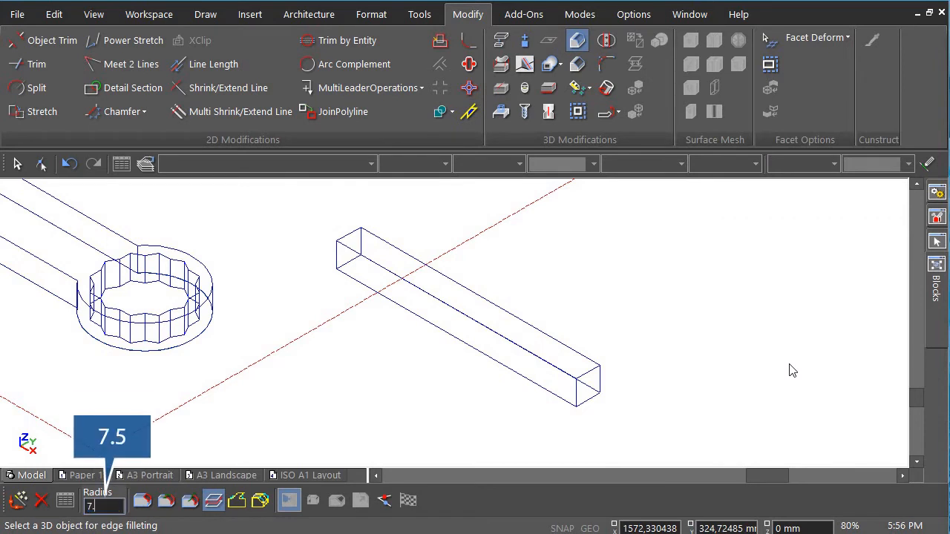
pyautogui.click(583, 362)
pyautogui.scroll(2, 452, 324)
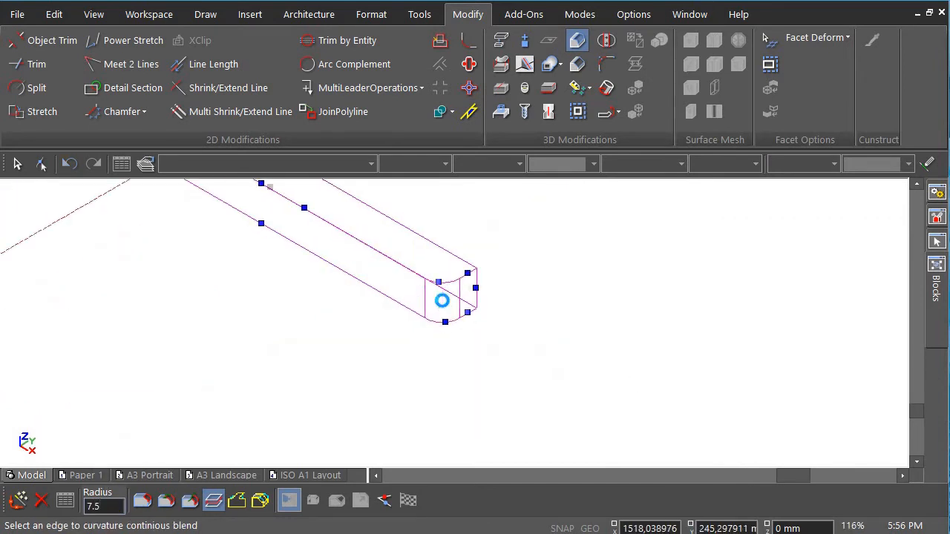
# - Blend the vertical edges at the box end nearest the wrench with the same curvature continuous blend and leave the command
pyautogui.scroll(-2, 332, 232)
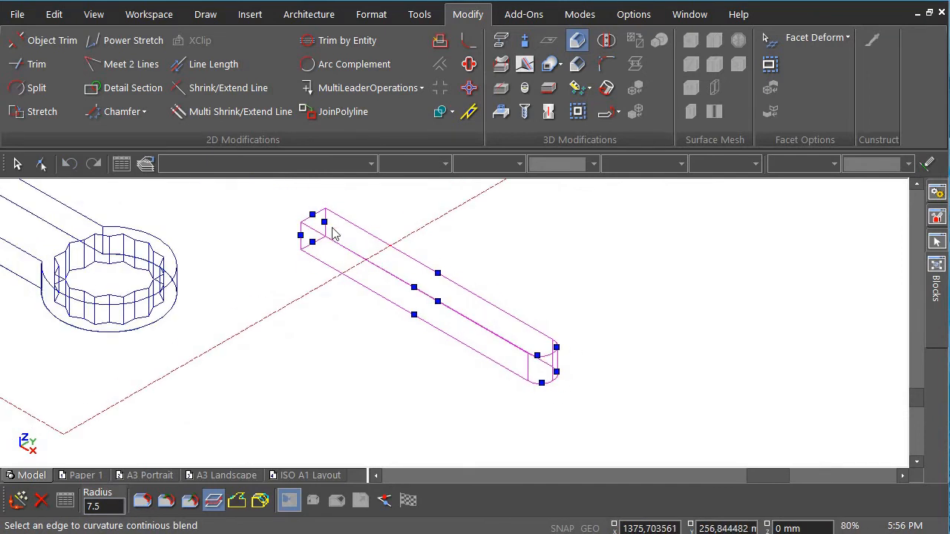
pyautogui.click(325, 217)
pyautogui.scroll(2, 300, 241)
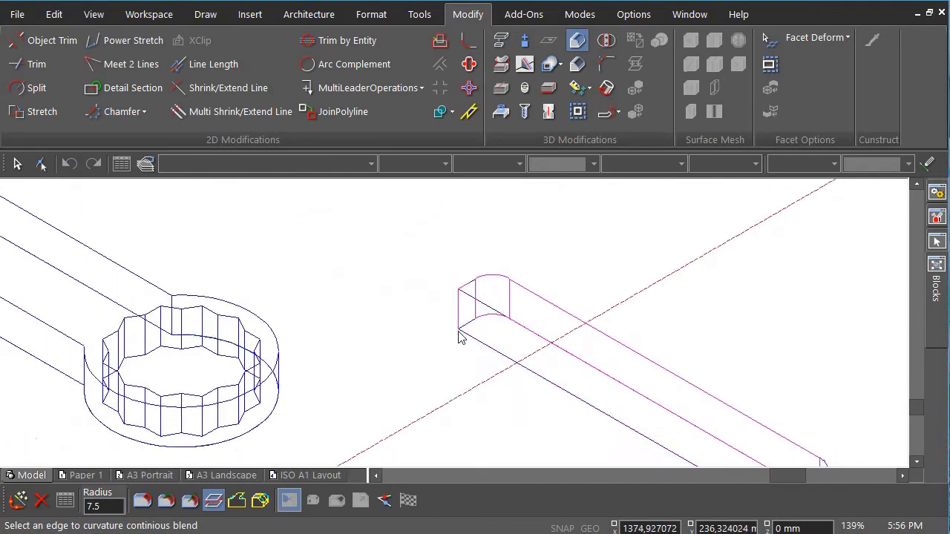
pyautogui.scroll(-5, 442, 325)
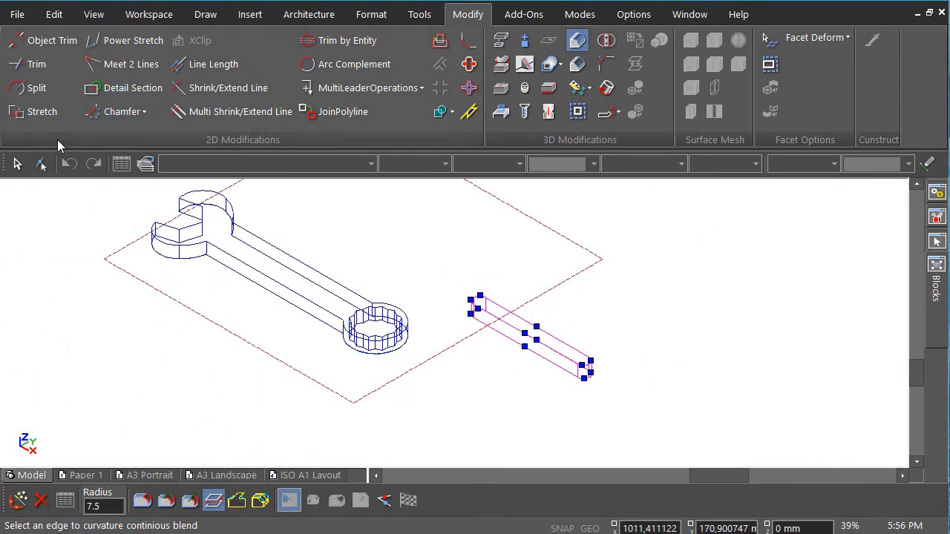
pyautogui.click(18, 165)
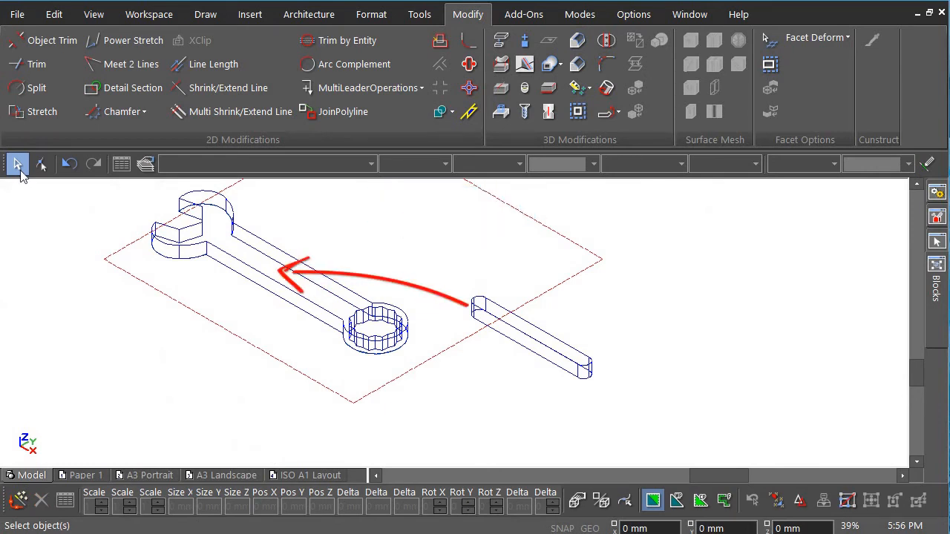
# - Start Assemble by 3 Points on the rounded box and use its center of extents as the source point
pyautogui.click(588, 94)
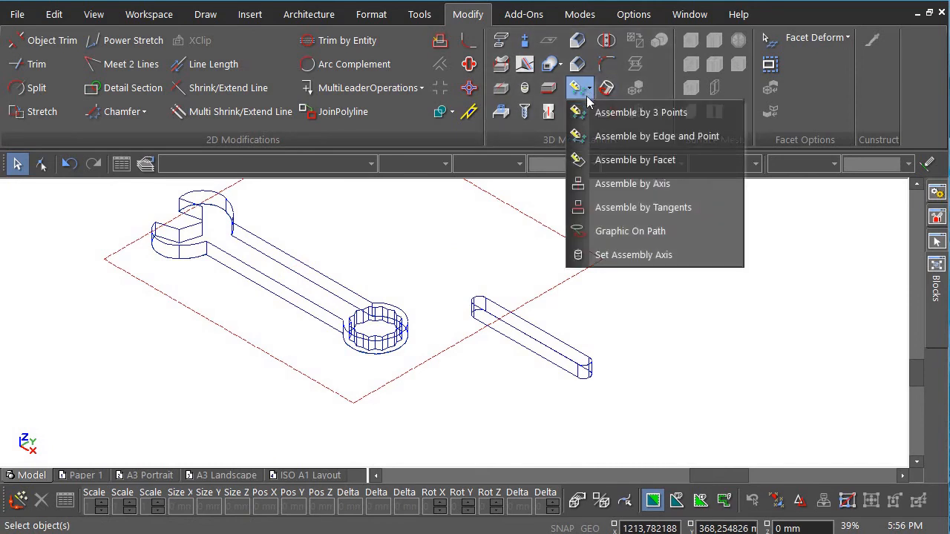
pyautogui.click(615, 112)
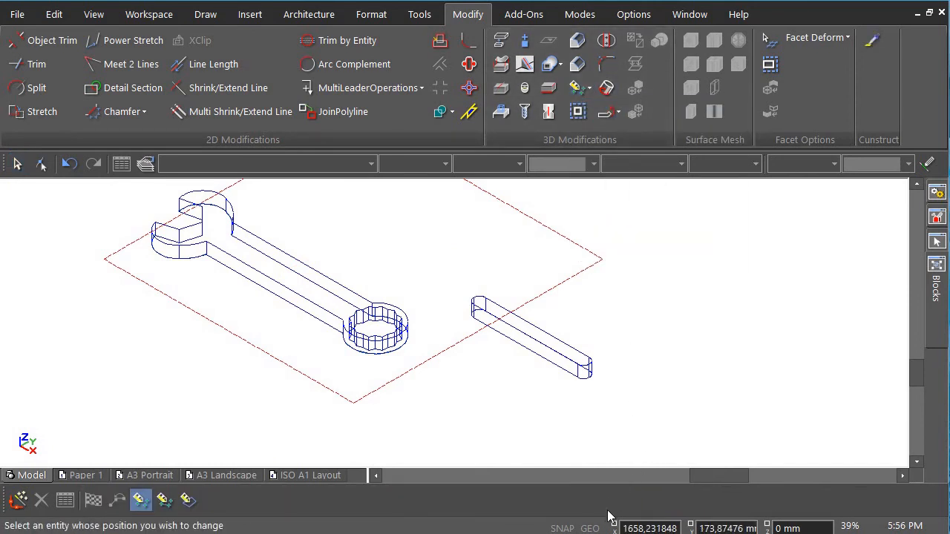
pyautogui.scroll(5, 454, 325)
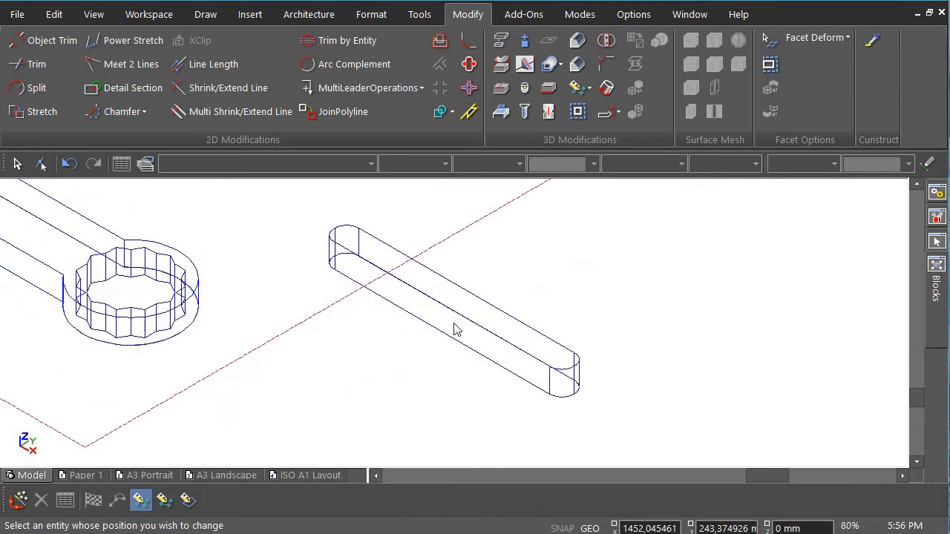
pyautogui.click(407, 254)
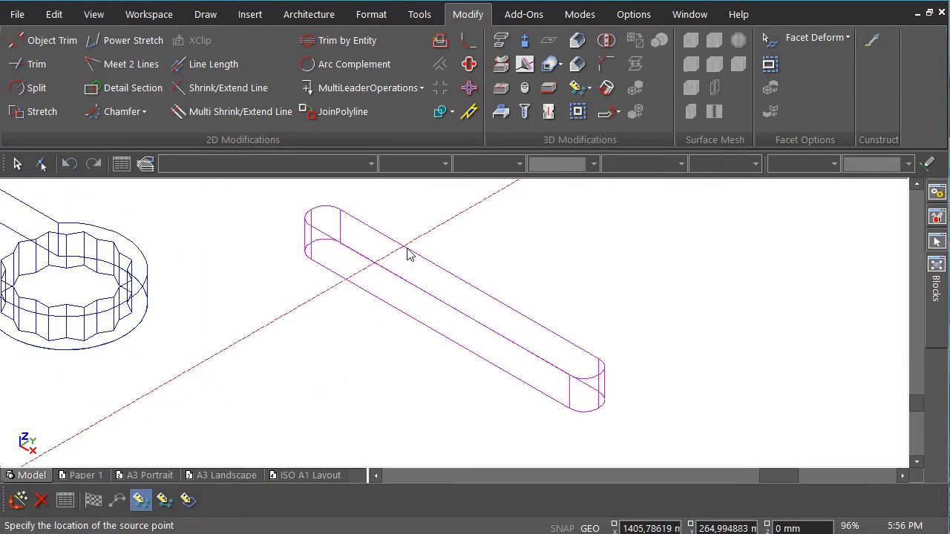
pyautogui.rightClick(507, 217)
pyautogui.moveTo(583, 295)
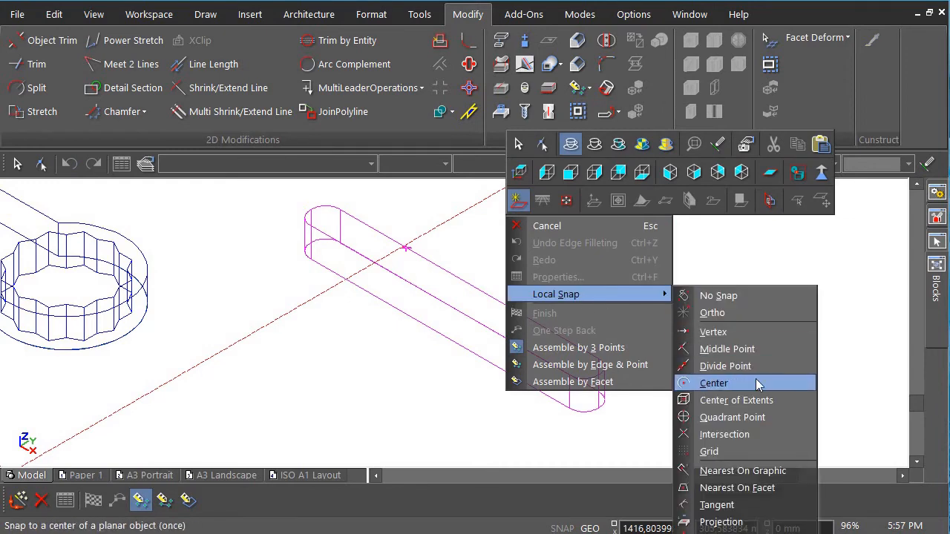
pyautogui.click(782, 400)
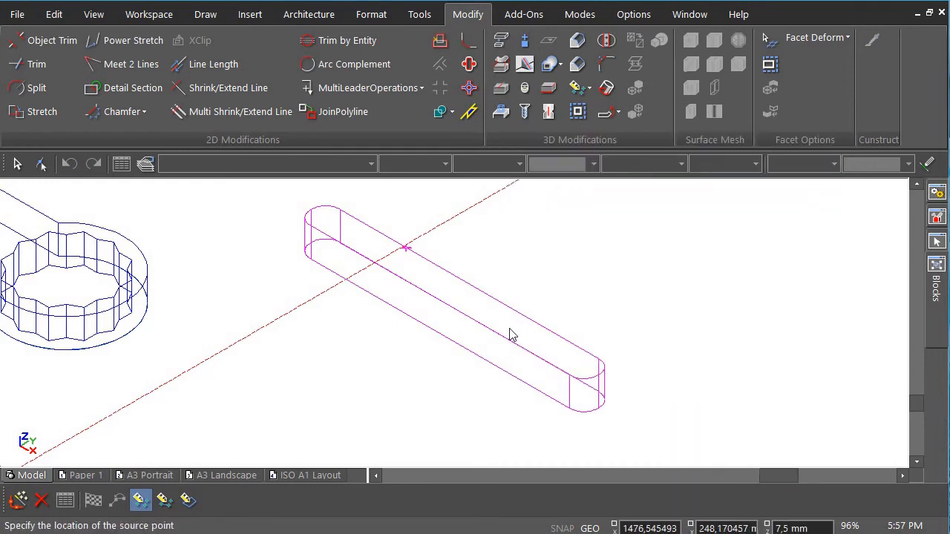
pyautogui.click(457, 320)
# - Place the rounded box in the wrench handle with the wrench's center of extents as destination point, and finish the assembly
pyautogui.scroll(-3, 414, 233)
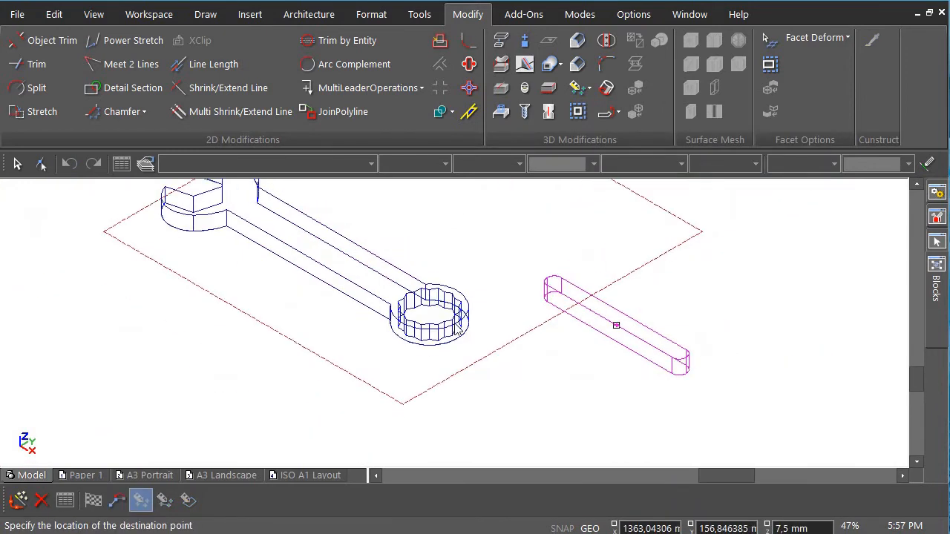
pyautogui.scroll(2, 457, 331)
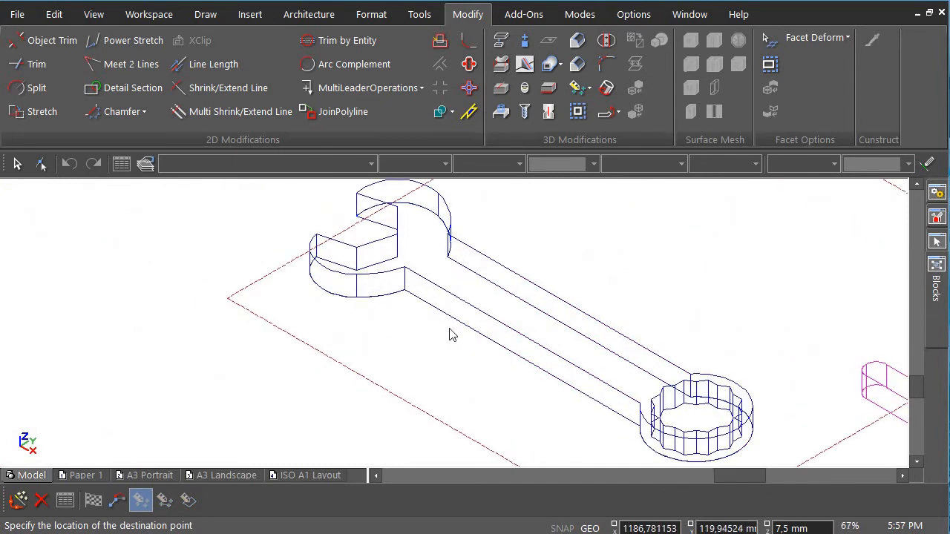
pyautogui.rightClick(553, 236)
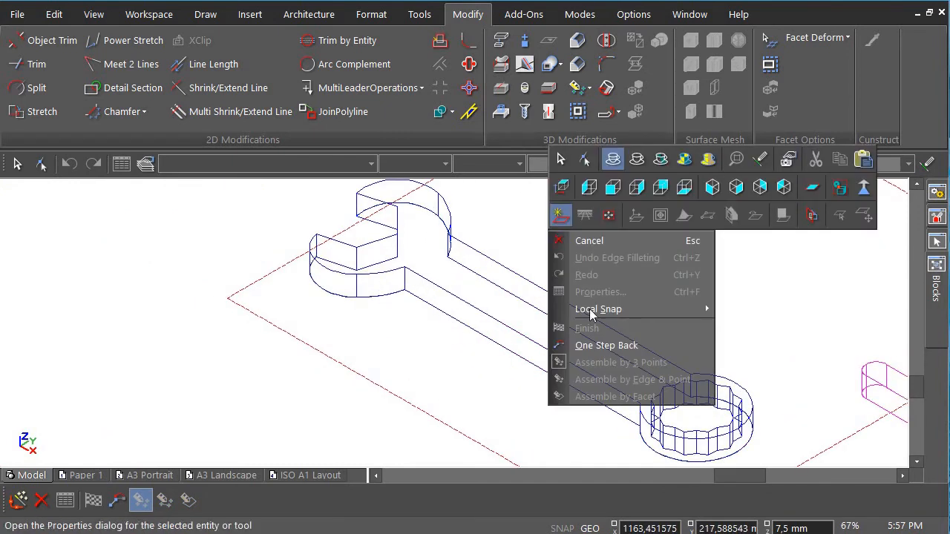
pyautogui.moveTo(587, 309)
pyautogui.click(808, 414)
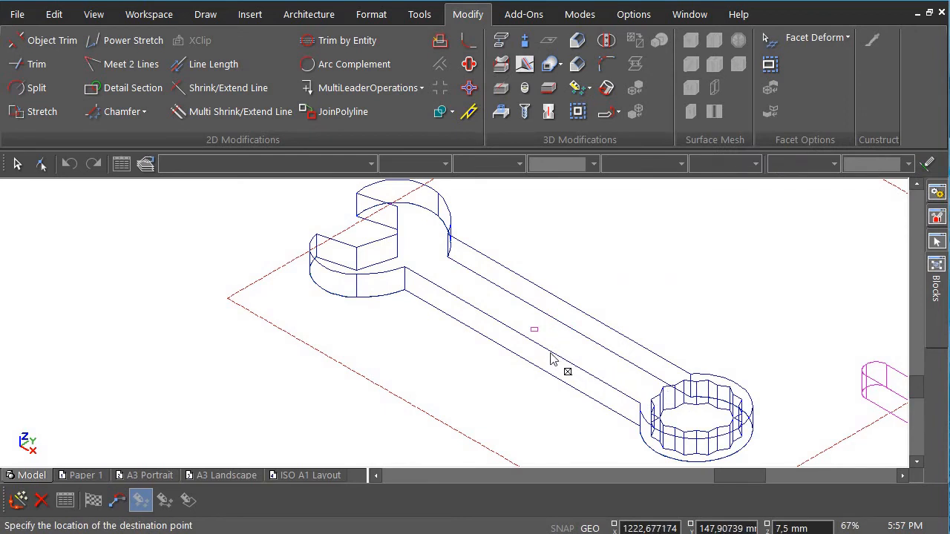
pyautogui.click(532, 339)
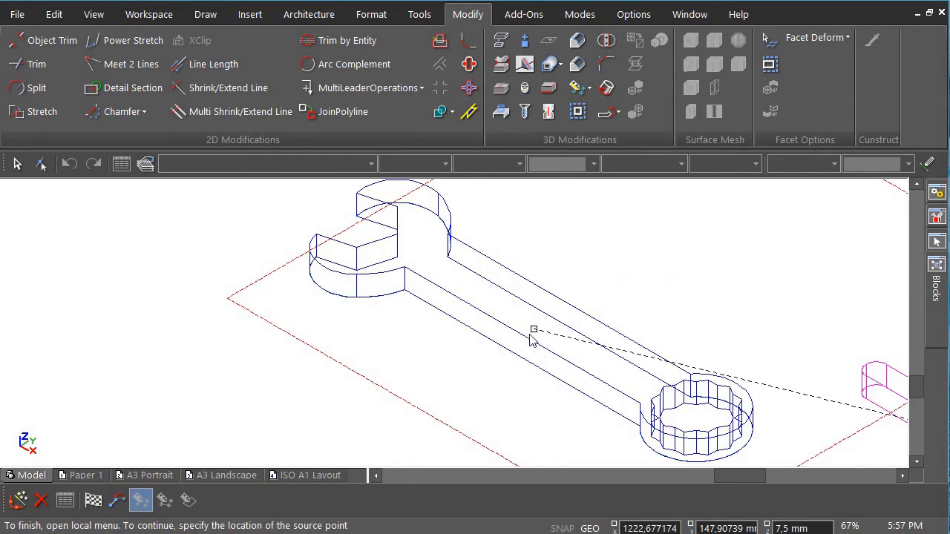
pyautogui.click(94, 500)
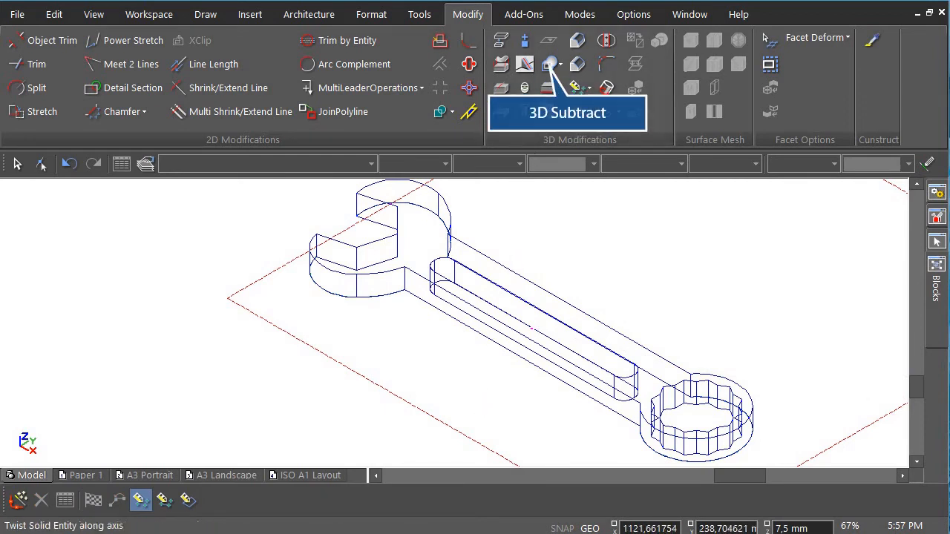
# - Subtract the rounded box from the wrench handle with 3D Subtract to cut the recess
pyautogui.click(562, 67)
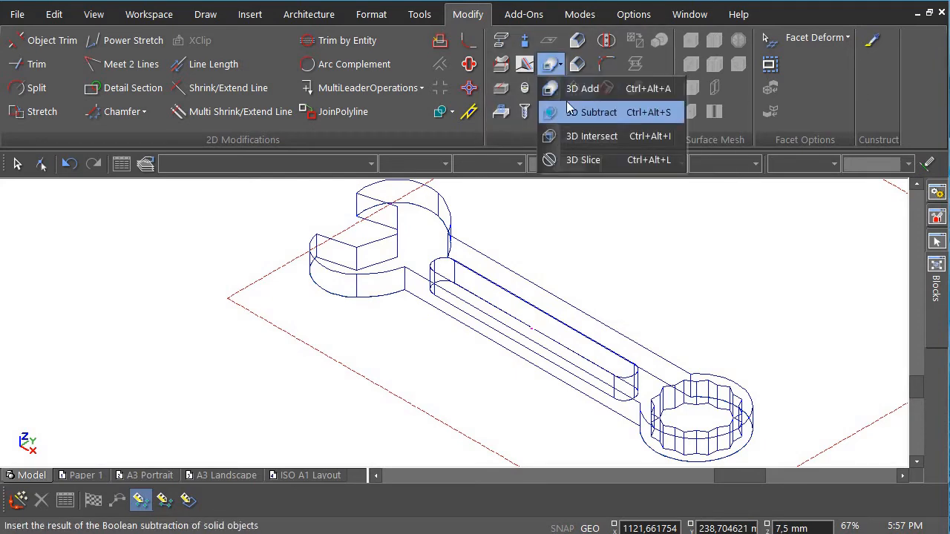
pyautogui.click(579, 112)
pyautogui.scroll(2, 456, 329)
pyautogui.click(458, 331)
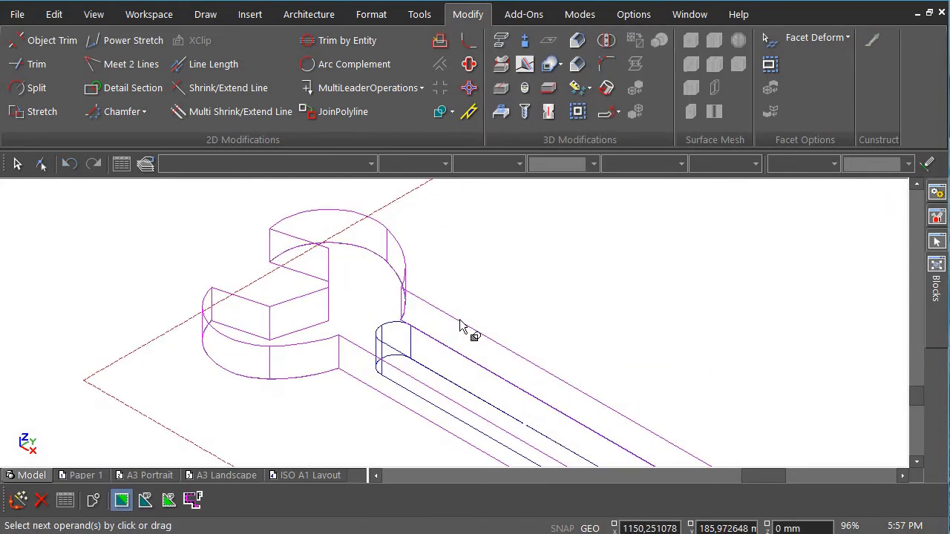
pyautogui.scroll(2, 392, 339)
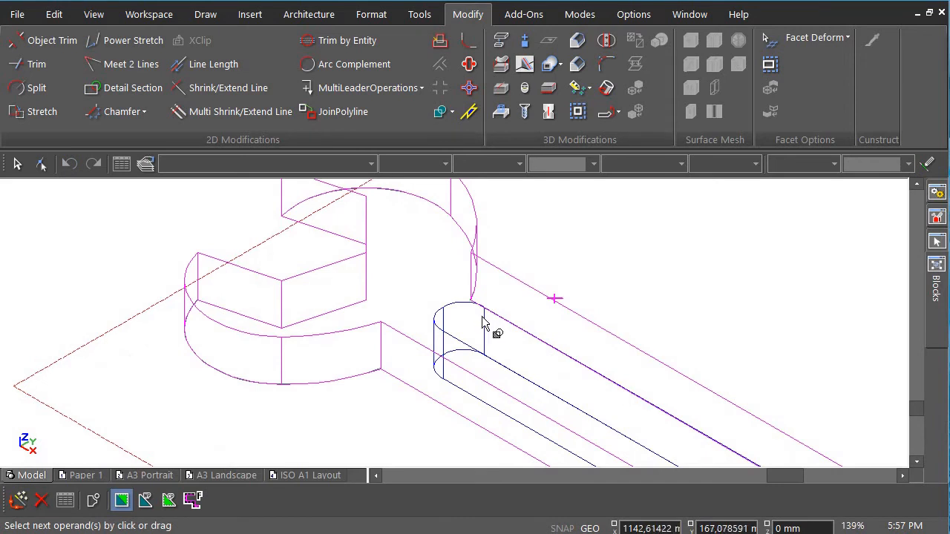
pyautogui.click(493, 334)
pyautogui.scroll(-2, 462, 333)
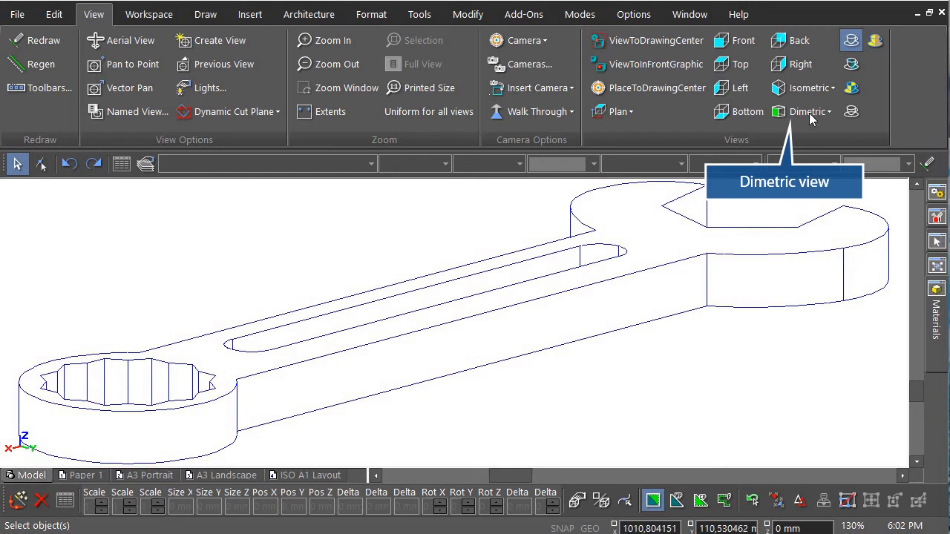
# - Apply a curvature continuous blend with a 1.5 mm radius to the upper inner edge of the handle recess
pyautogui.click(475, 17)
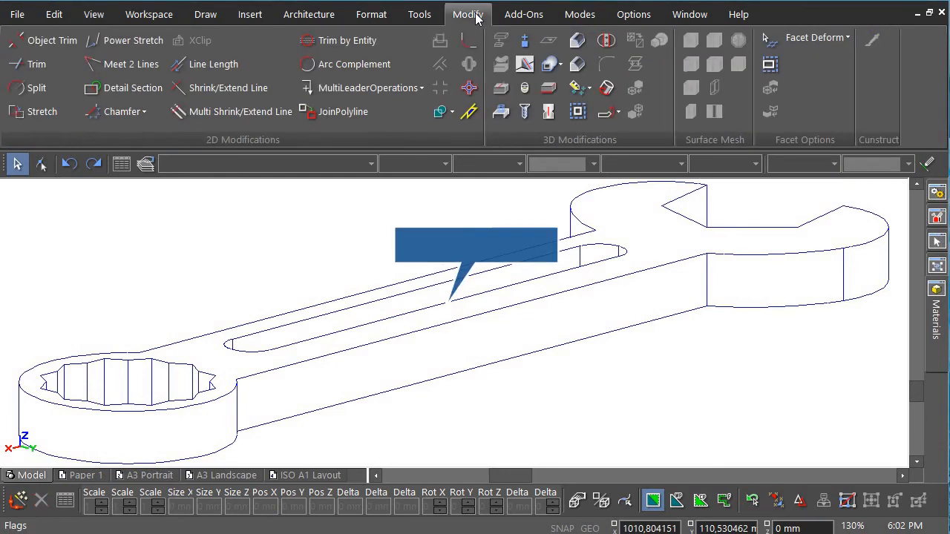
pyautogui.click(578, 41)
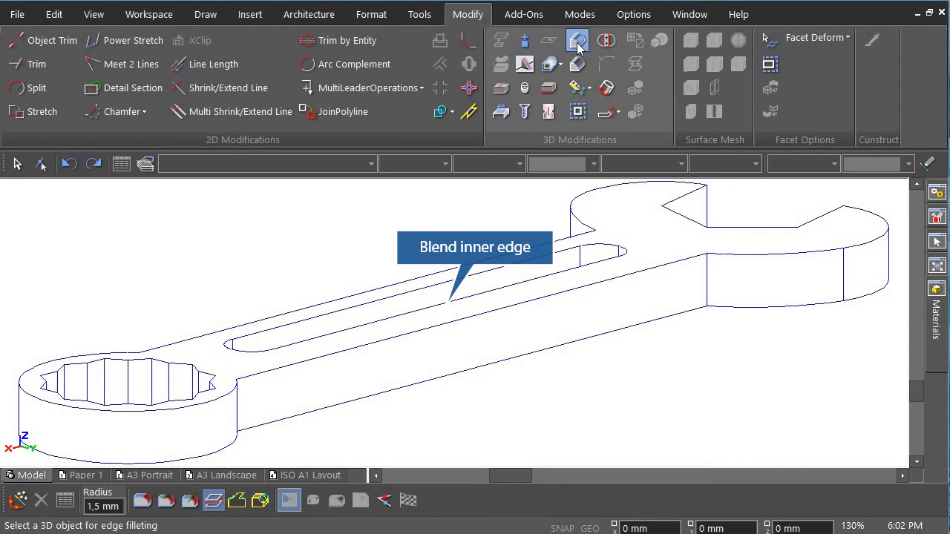
pyautogui.click(323, 364)
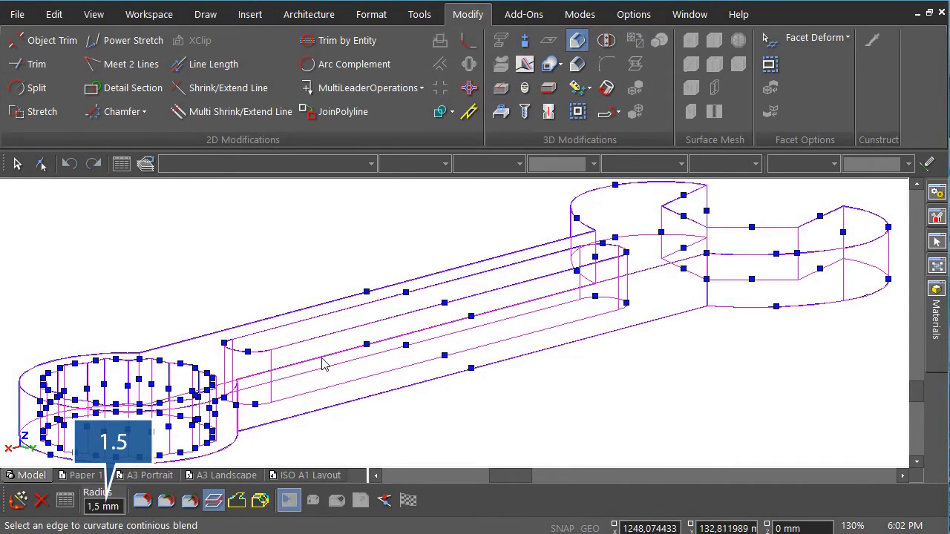
pyautogui.click(314, 316)
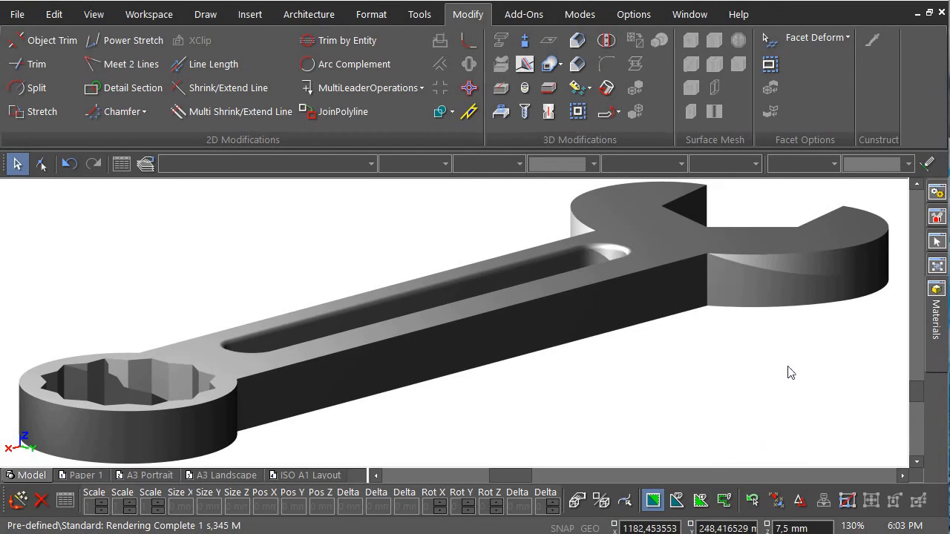
pyautogui.scroll(-3, 791, 373)
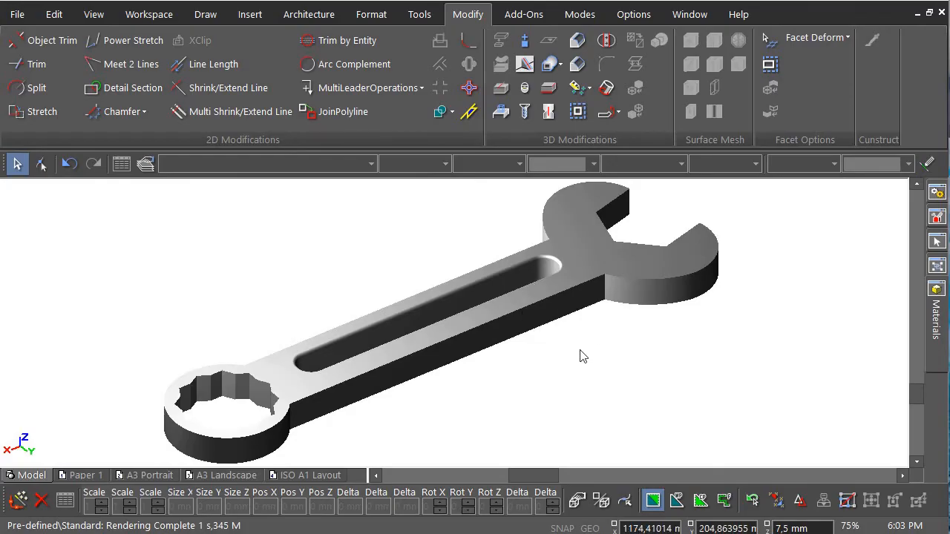
pyautogui.keyDown('shift'); pyautogui.moveTo(567, 339); pyautogui.dragTo(614, 491, button='middle'); pyautogui.keyUp('shift')
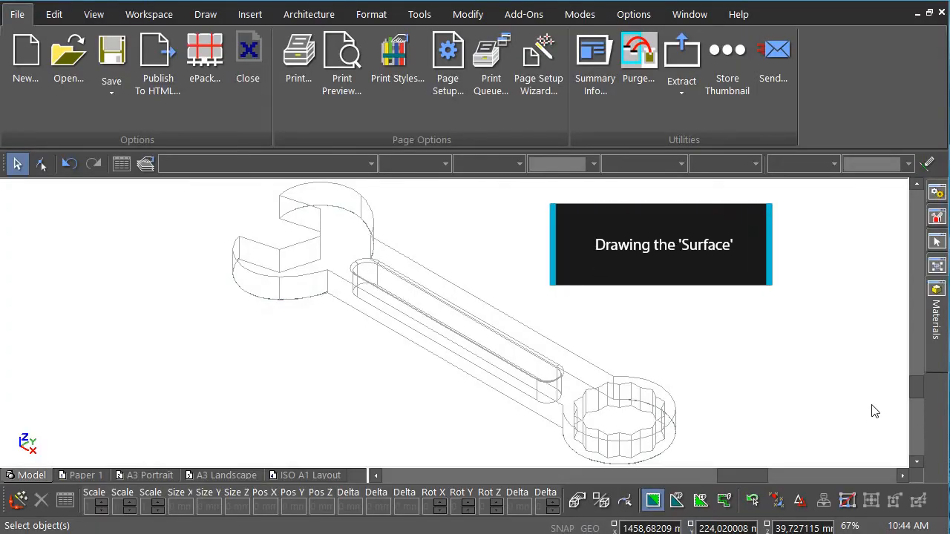
# - Draw a rectangle of about 378 by 240 mm around the whole wrench on the workplane at its base
pyautogui.rightClick(166, 240)
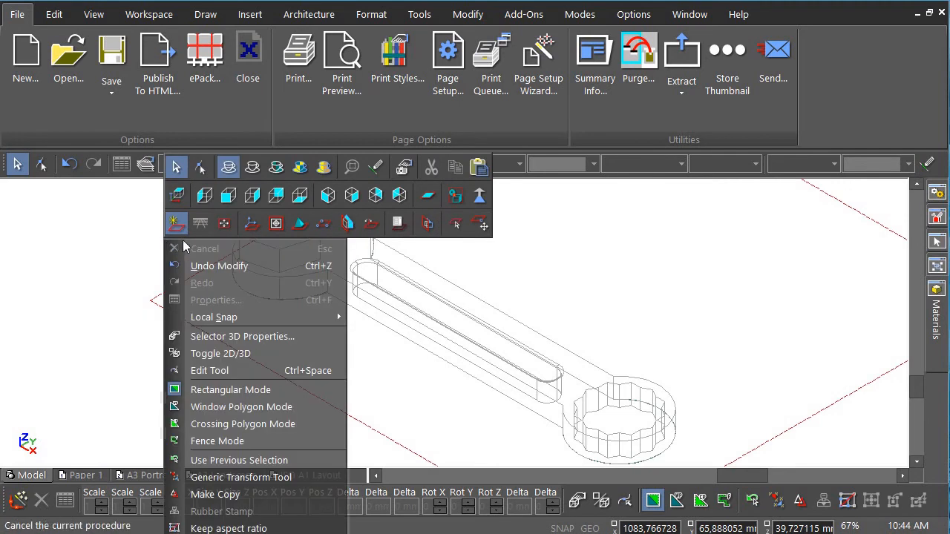
pyautogui.click(228, 196)
pyautogui.scroll(-3, 456, 329)
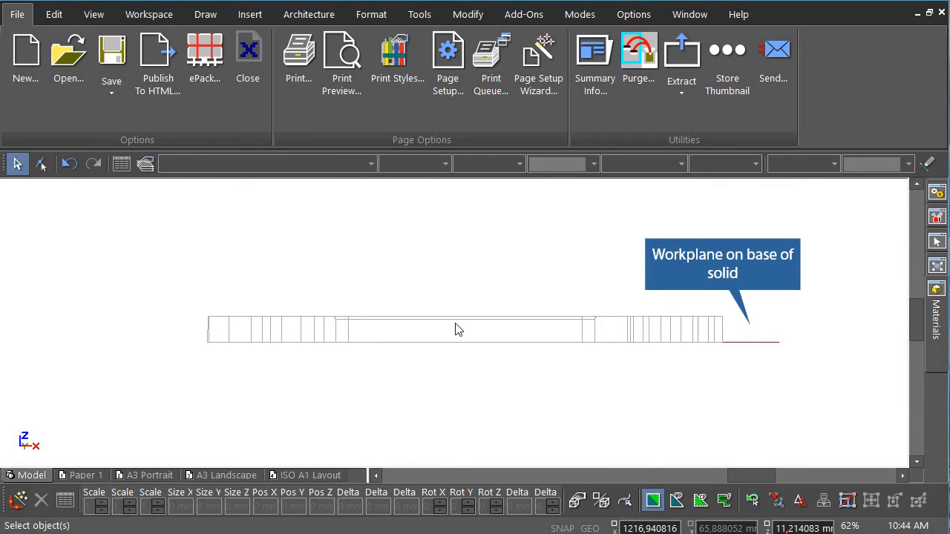
pyautogui.rightClick(450, 271)
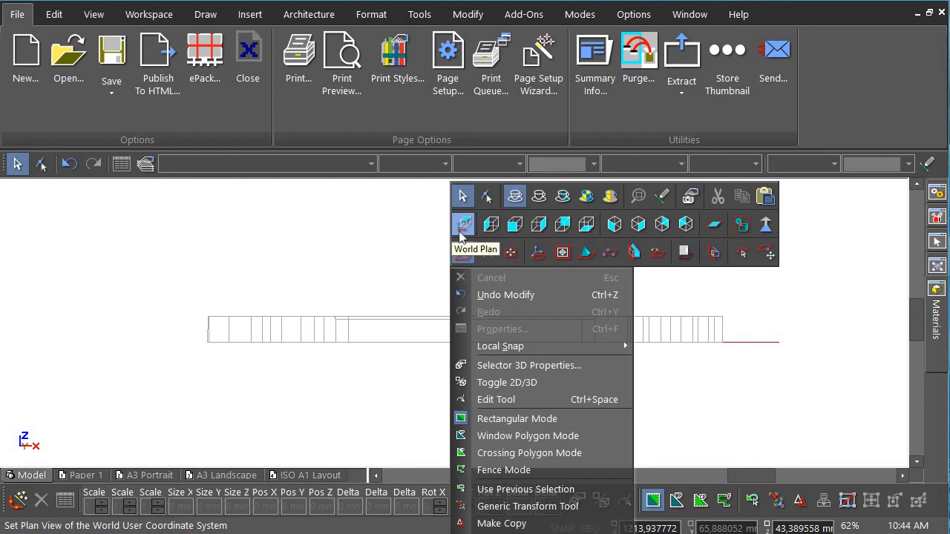
pyautogui.click(462, 231)
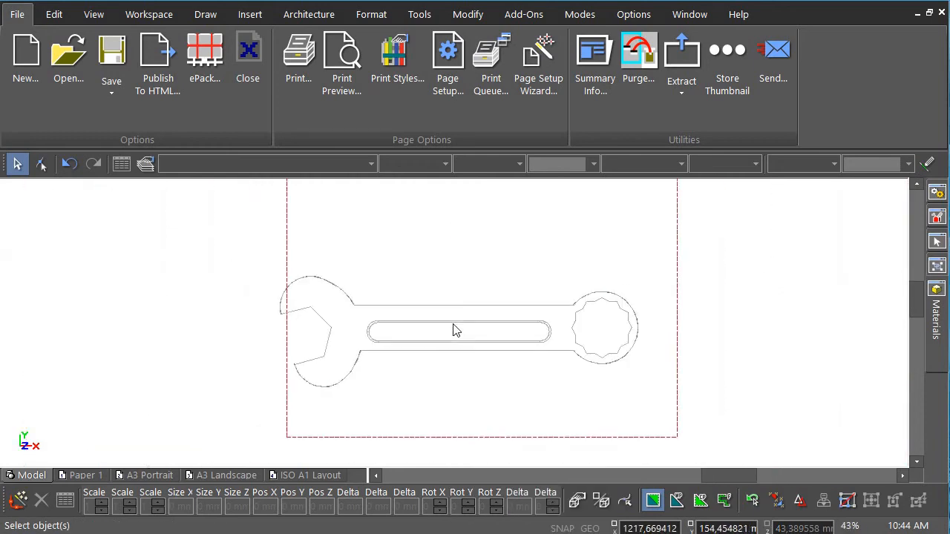
pyautogui.click(206, 14)
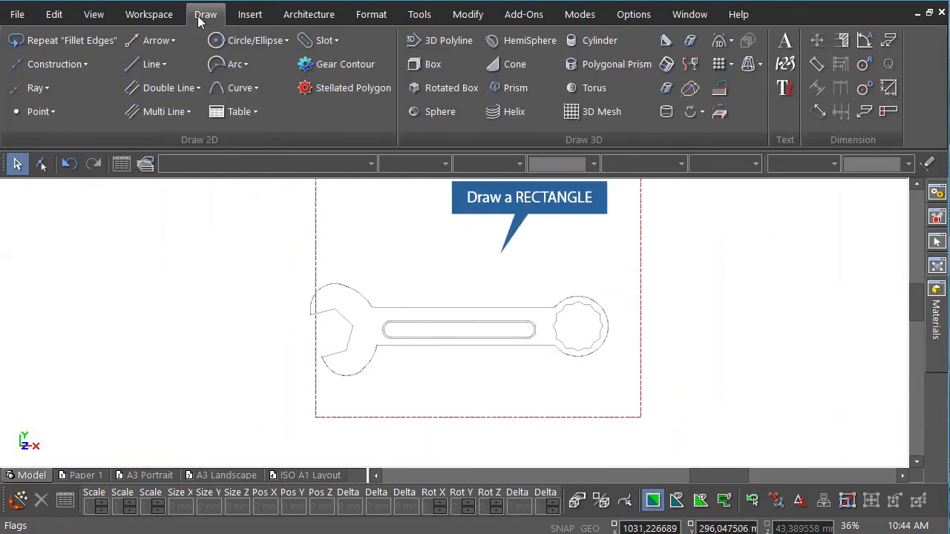
pyautogui.click(163, 65)
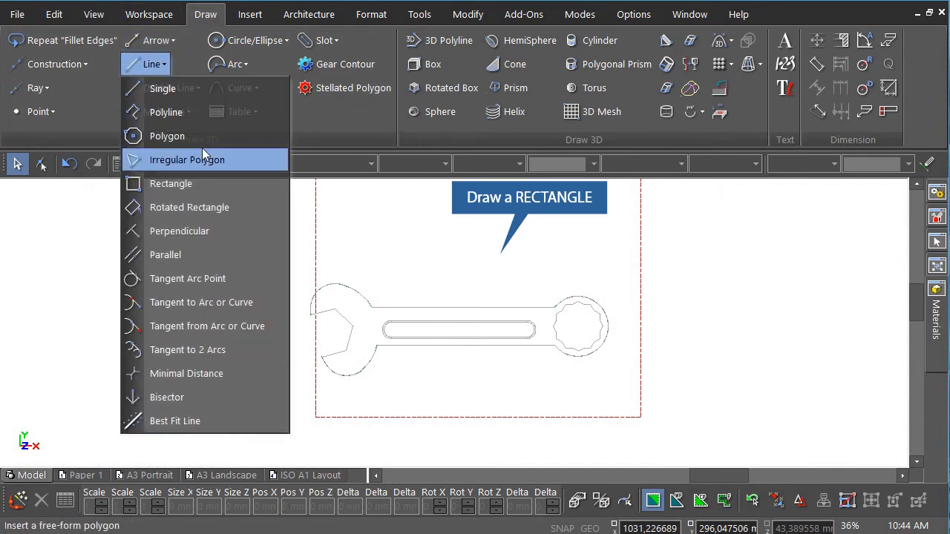
pyautogui.click(198, 184)
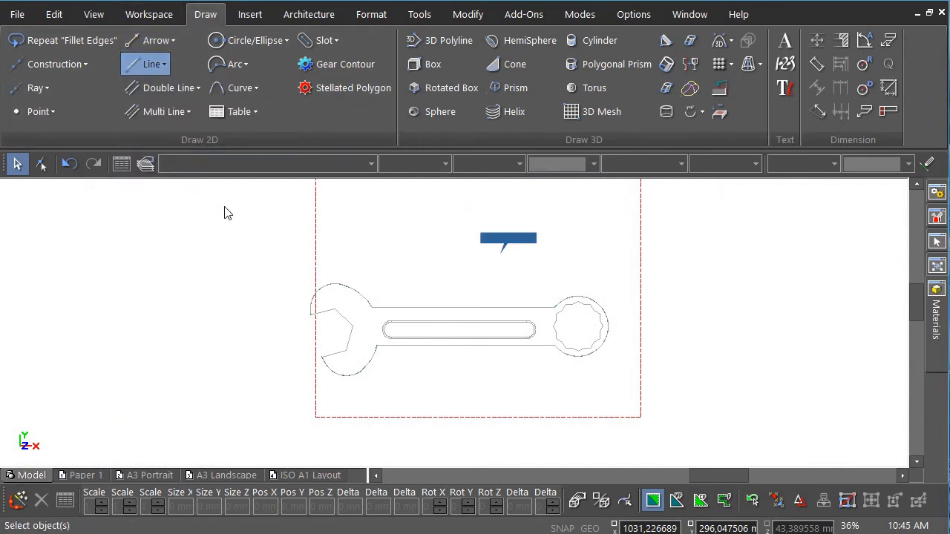
pyautogui.click(280, 438)
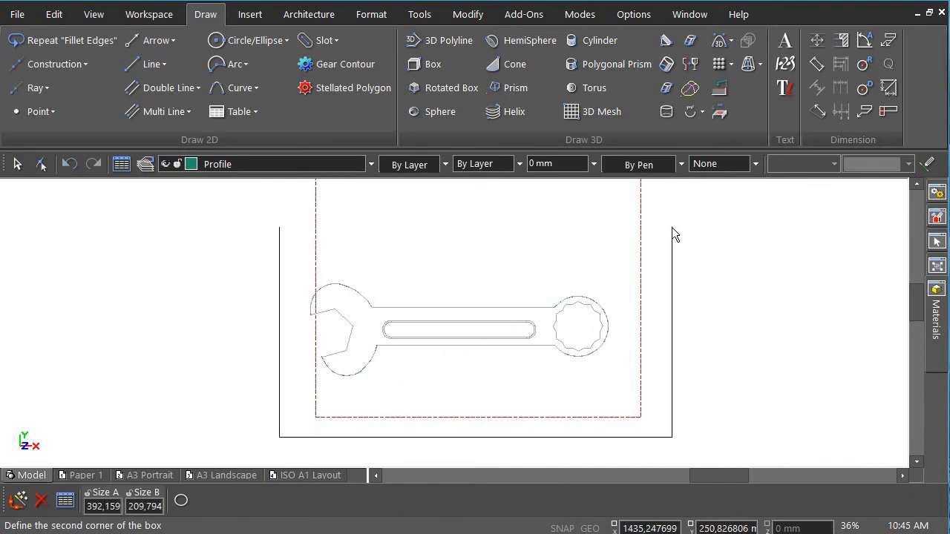
pyautogui.click(658, 197)
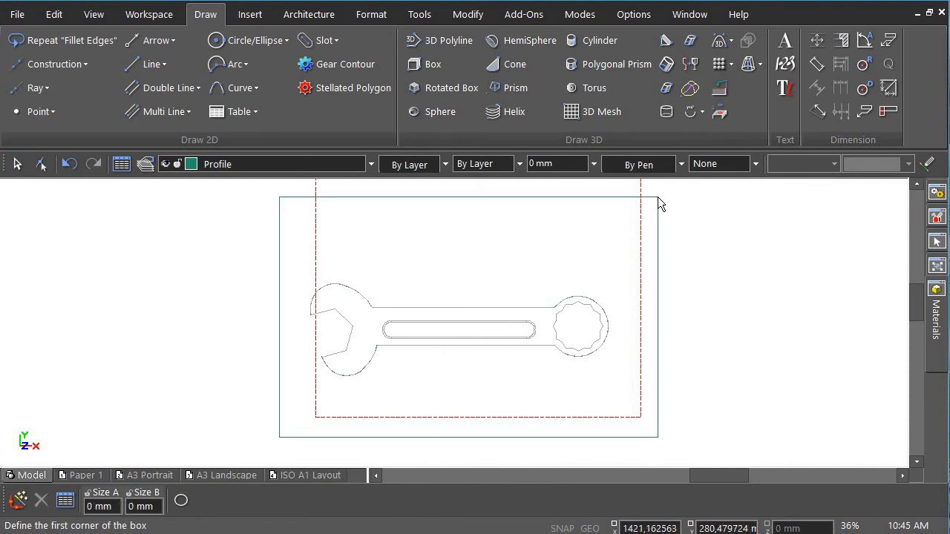
# - Convert the rectangle around the wrench into a surface with Create Surface From Profile
pyautogui.rightClick(688, 217)
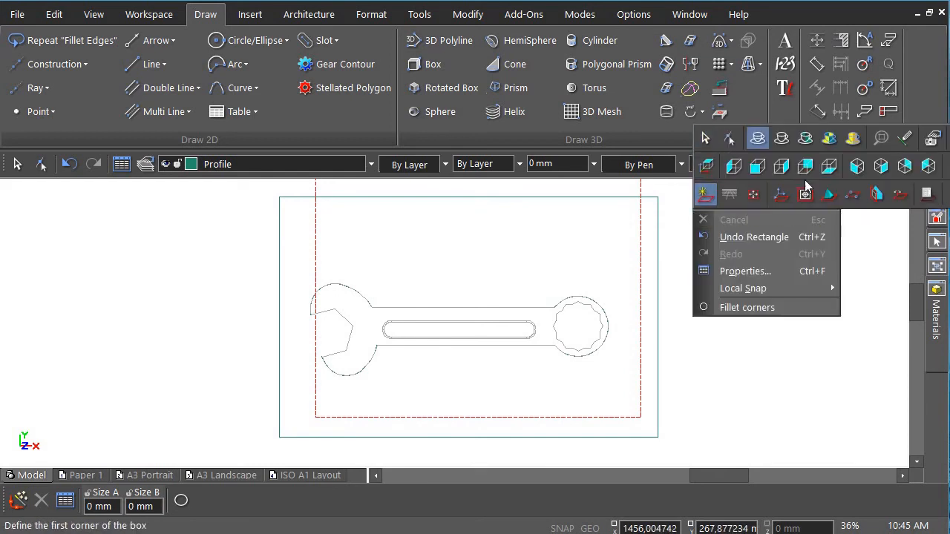
pyautogui.click(859, 178)
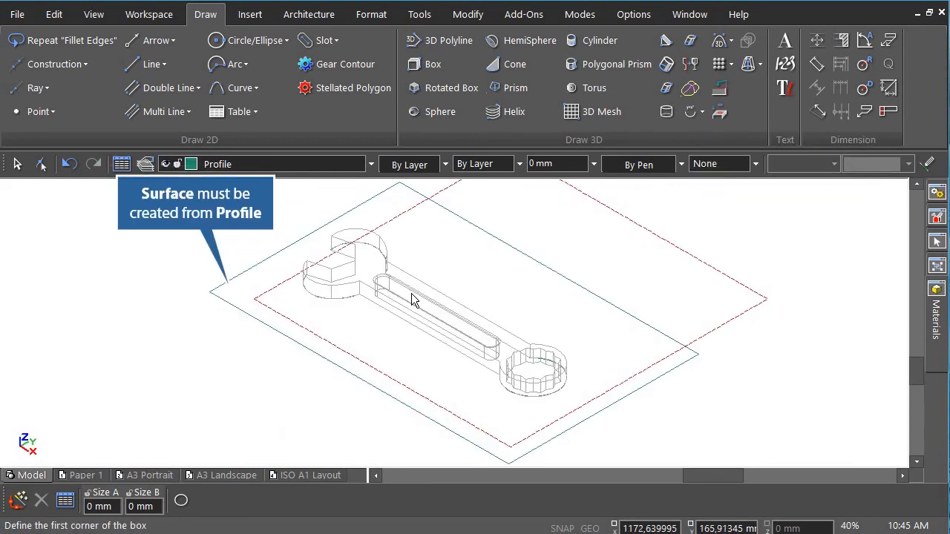
pyautogui.click(18, 164)
pyautogui.click(512, 246)
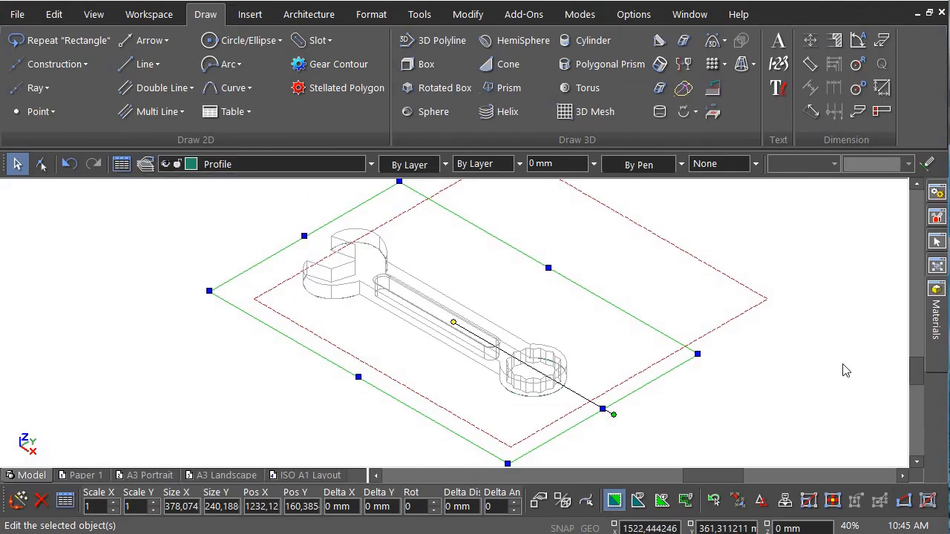
pyautogui.click(368, 17)
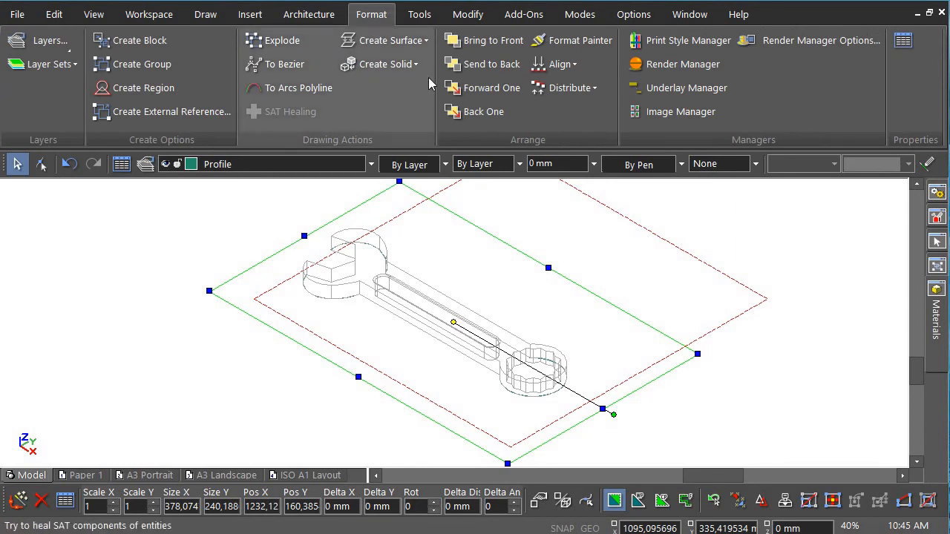
pyautogui.click(428, 42)
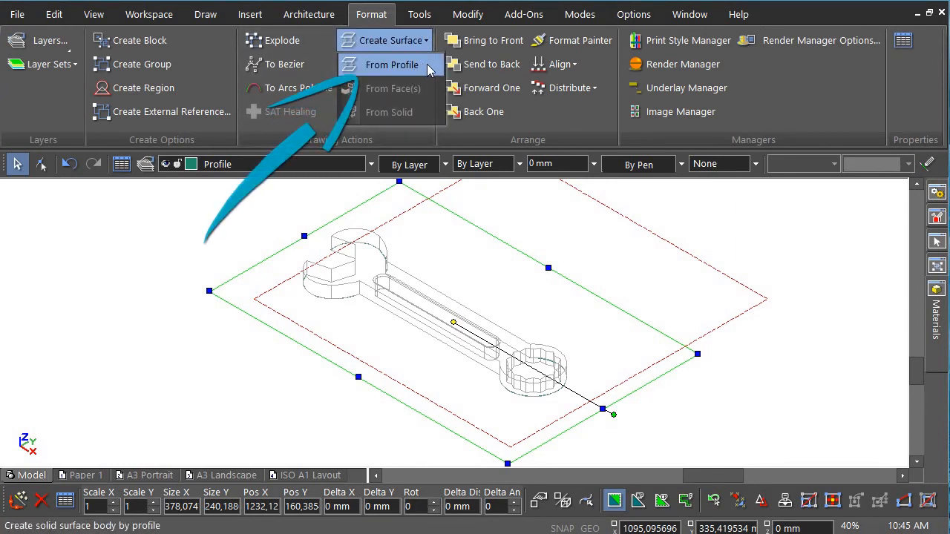
pyautogui.click(401, 65)
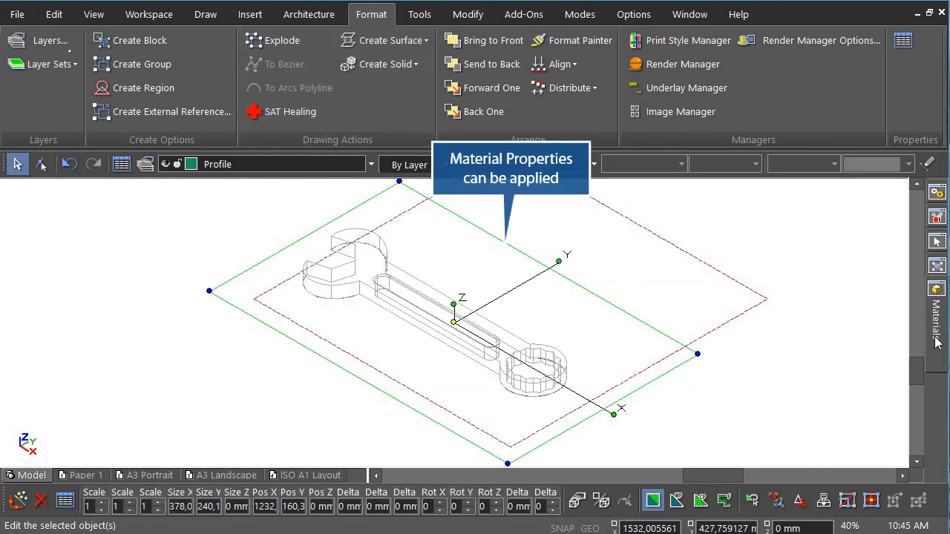
# - Apply the Lacquer material Aegean Blue Metallic to the rectangular surface and render the scene
pyautogui.moveTo(938, 319)
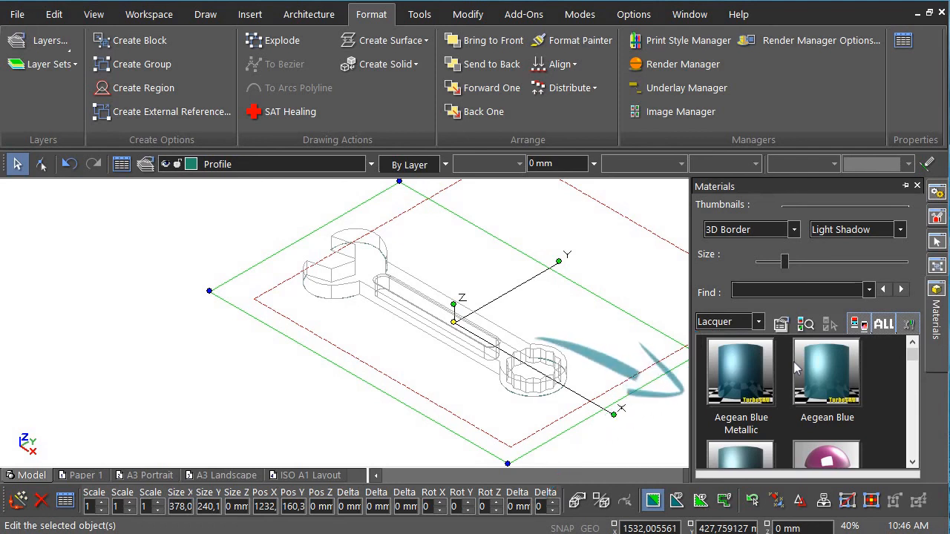
pyautogui.click(739, 383)
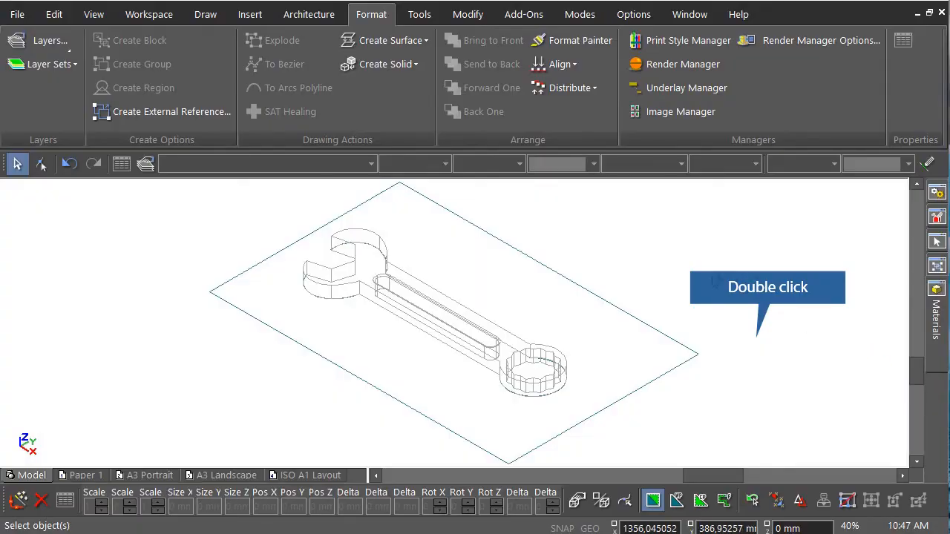
pyautogui.rightClick(617, 228)
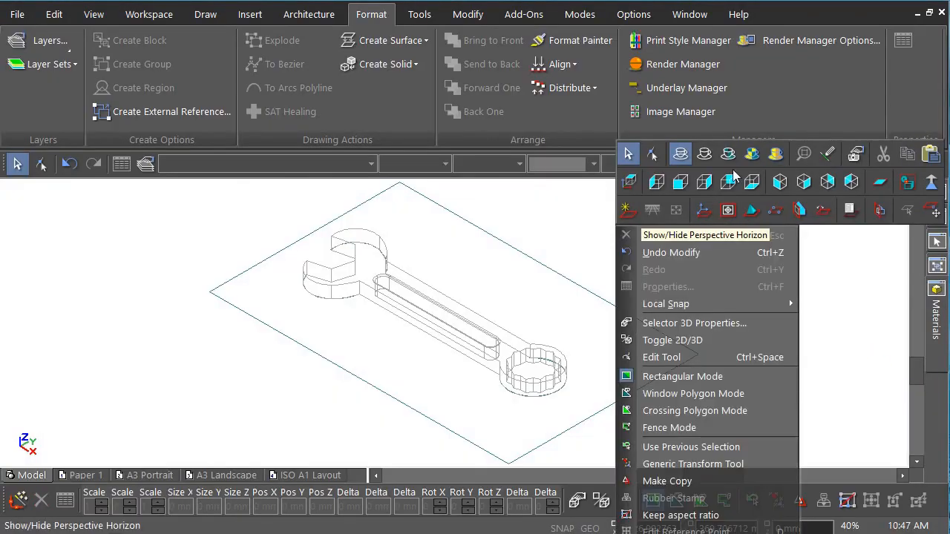
pyautogui.click(776, 153)
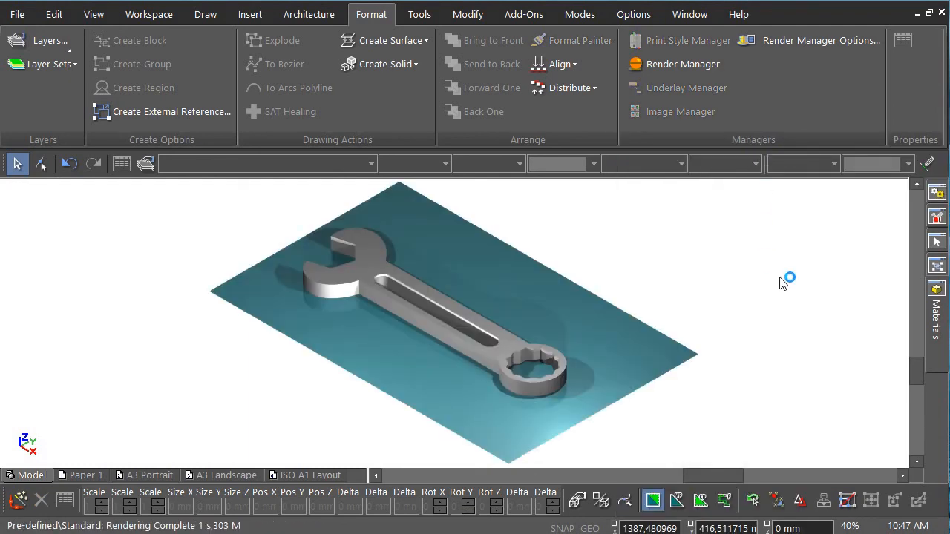